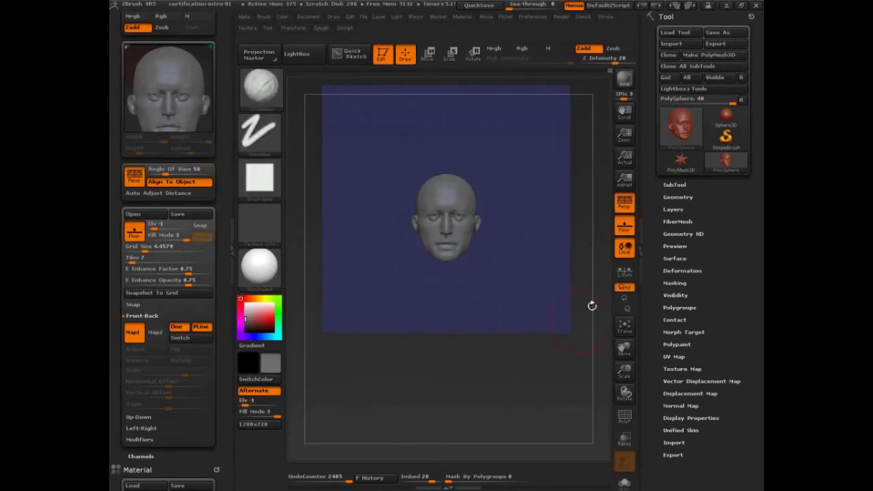
Turn off the floor grid and collapse the tray that holds the draw and material palettes
{"action": "left_click", "coordinate": [624, 226]}
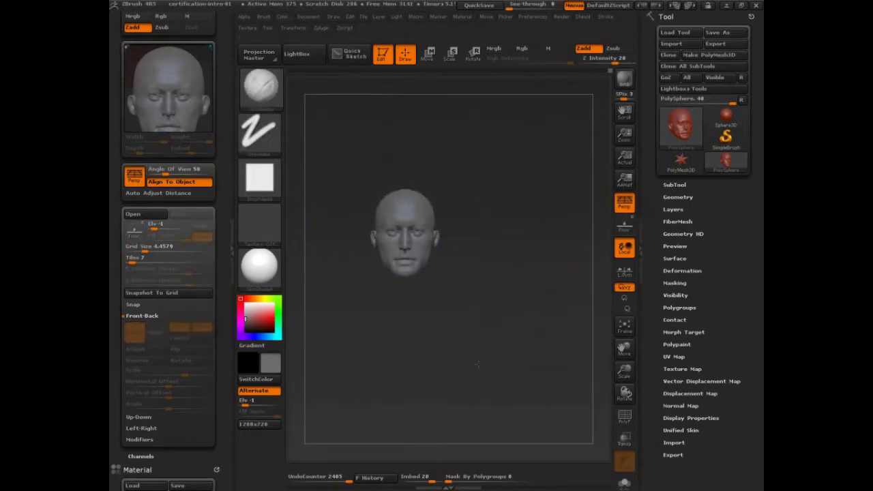
{"action": "left_click", "coordinate": [231, 251]}
{"action": "mouse_move", "coordinate": [399, 314]}
{"action": "left_mouse_down", "text": "alt"}
{"action": "mouse_move", "coordinate": [432, 353]}
{"action": "mouse_move", "coordinate": [434, 342]}
{"action": "left_mouse_up", "text": "alt"}
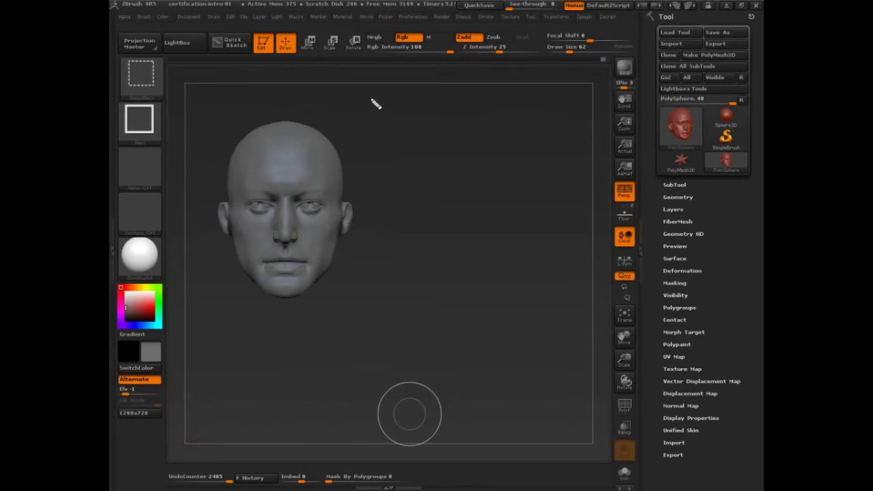
Handwrite "Polygon = Medium" in red beside the head and underline it
{"action": "left_click_drag", "start_coordinate": [369, 94], "coordinate": [371, 127]}
{"action": "mouse_move", "coordinate": [363, 90]}
{"action": "left_mouse_down"}
{"action": "mouse_move", "coordinate": [377, 85]}
{"action": "mouse_move", "coordinate": [369, 92]}
{"action": "mouse_move", "coordinate": [409, 120]}
{"action": "mouse_move", "coordinate": [452, 136]}
{"action": "mouse_move", "coordinate": [457, 113]}
{"action": "mouse_move", "coordinate": [480, 112]}
{"action": "mouse_move", "coordinate": [503, 72]}
{"action": "mouse_move", "coordinate": [542, 107]}
{"action": "mouse_move", "coordinate": [621, 94]}
{"action": "left_mouse_up"}
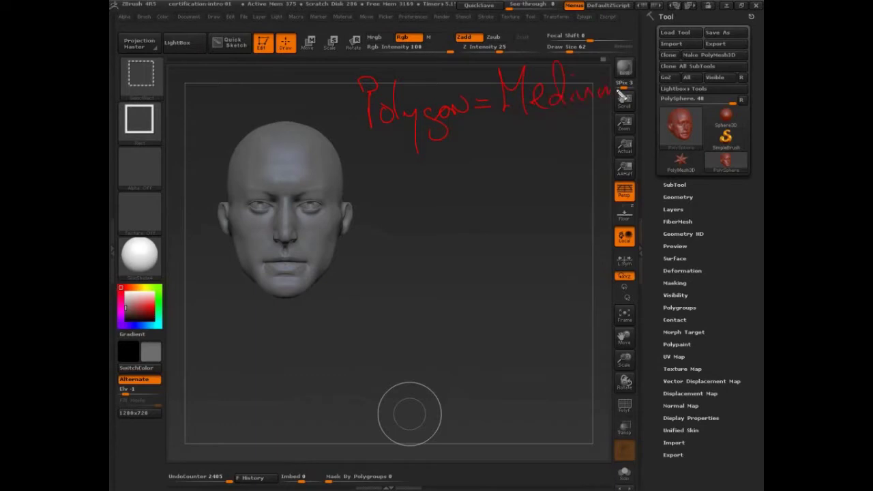
{"action": "left_click_drag", "start_coordinate": [364, 152], "coordinate": [642, 134]}
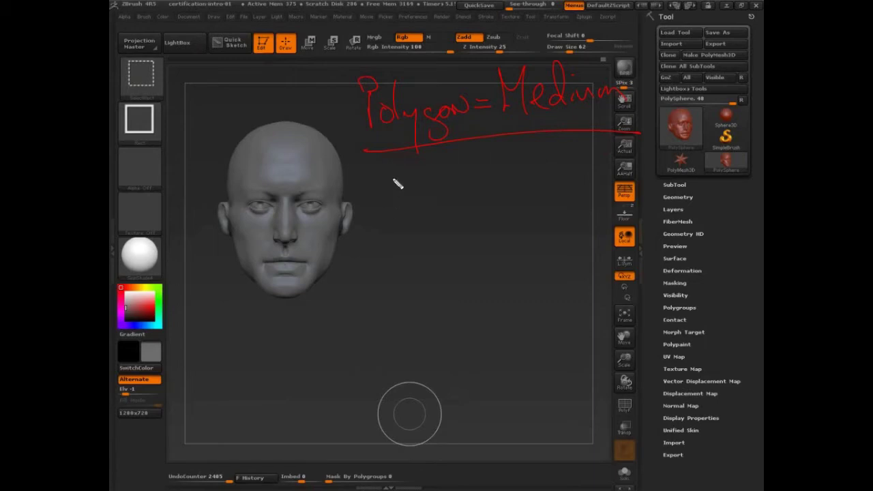
Handwrite "Kitbashing" in white below the red heading, with an arrow leading to it, and underline the word
{"action": "left_click_drag", "start_coordinate": [378, 170], "coordinate": [383, 212]}
{"action": "left_click_drag", "start_coordinate": [394, 166], "coordinate": [410, 198]}
{"action": "left_click_drag", "start_coordinate": [412, 164], "coordinate": [414, 172]}
{"action": "left_click_drag", "start_coordinate": [417, 151], "coordinate": [425, 201]}
{"action": "left_click_drag", "start_coordinate": [413, 180], "coordinate": [445, 184]}
{"action": "mouse_move", "coordinate": [444, 147]}
{"action": "left_mouse_down"}
{"action": "mouse_move", "coordinate": [445, 198]}
{"action": "mouse_move", "coordinate": [480, 198]}
{"action": "mouse_move", "coordinate": [517, 179]}
{"action": "left_mouse_up"}
{"action": "left_click", "coordinate": [554, 193]}
{"action": "mouse_move", "coordinate": [526, 141]}
{"action": "left_mouse_down"}
{"action": "mouse_move", "coordinate": [544, 194]}
{"action": "mouse_move", "coordinate": [575, 198]}
{"action": "mouse_move", "coordinate": [585, 212]}
{"action": "left_mouse_up"}
{"action": "left_click", "coordinate": [555, 171]}
{"action": "left_click_drag", "start_coordinate": [340, 193], "coordinate": [368, 191]}
{"action": "left_click_drag", "start_coordinate": [358, 183], "coordinate": [364, 203]}
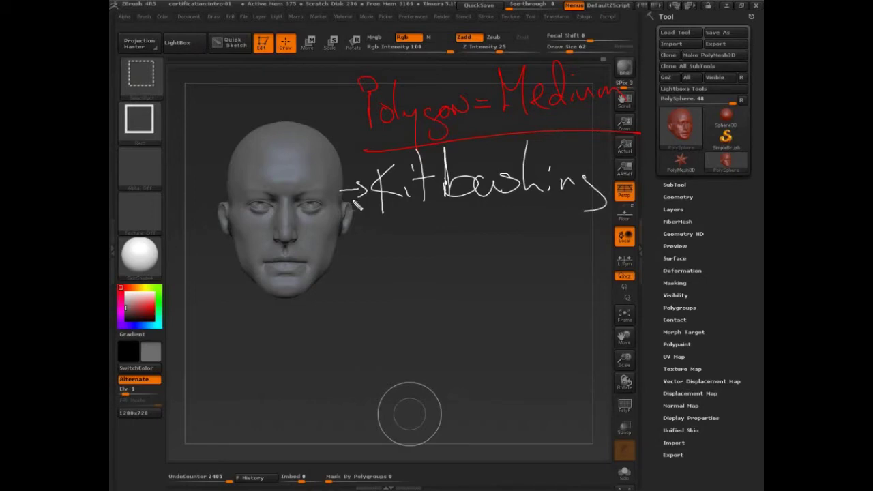
{"action": "mouse_move", "coordinate": [376, 225]}
{"action": "left_mouse_down"}
{"action": "mouse_move", "coordinate": [592, 206]}
{"action": "mouse_move", "coordinate": [646, 214]}
{"action": "left_mouse_up"}
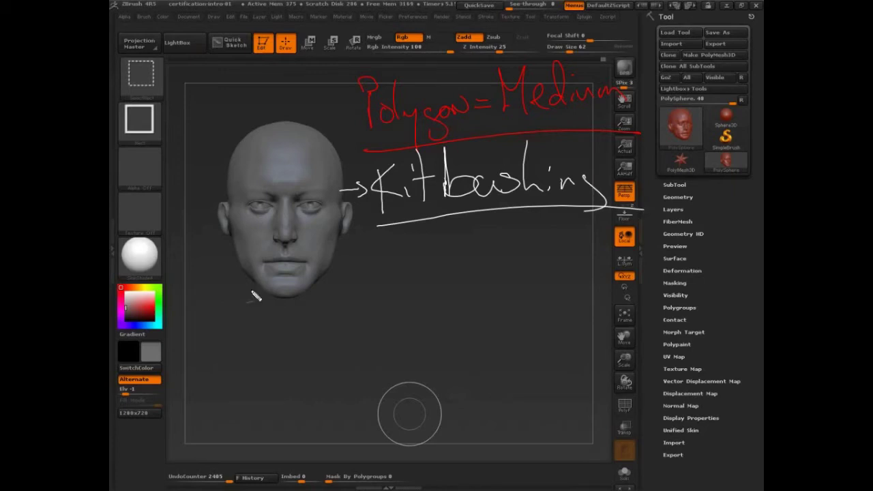
Sketch a neck, sloping shoulders, a round torso and a cylindrical arm in white below the head
{"action": "left_click_drag", "start_coordinate": [250, 258], "coordinate": [248, 322]}
{"action": "left_click_drag", "start_coordinate": [326, 266], "coordinate": [322, 327]}
{"action": "left_click_drag", "start_coordinate": [247, 322], "coordinate": [323, 327]}
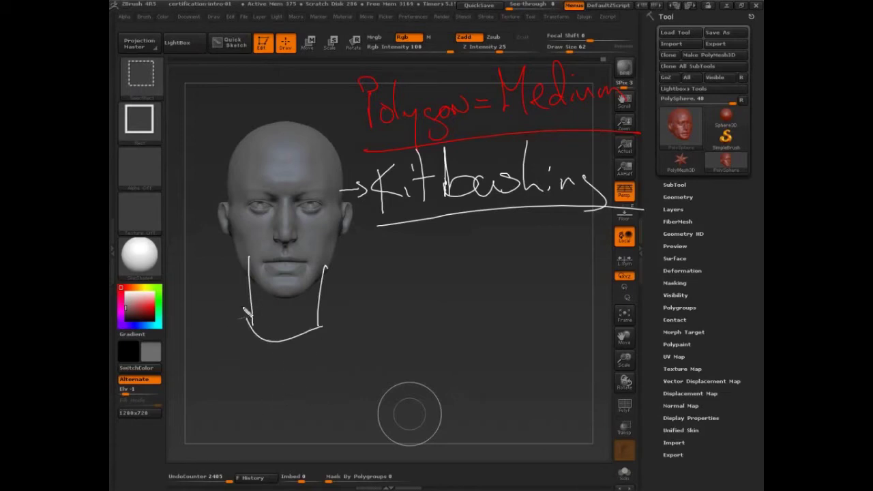
{"action": "left_click_drag", "start_coordinate": [247, 309], "coordinate": [156, 355]}
{"action": "left_click_drag", "start_coordinate": [333, 308], "coordinate": [462, 387]}
{"action": "left_click_drag", "start_coordinate": [245, 308], "coordinate": [384, 357]}
{"action": "left_click_drag", "start_coordinate": [367, 322], "coordinate": [222, 326]}
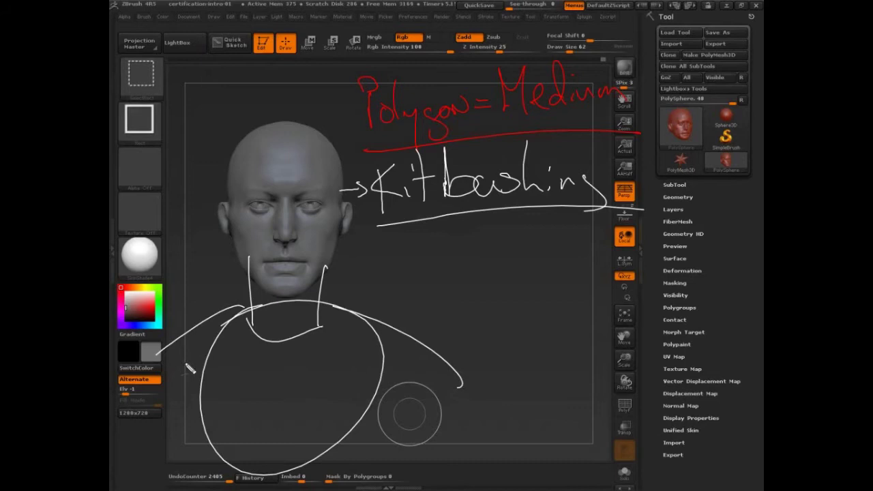
{"action": "mouse_move", "coordinate": [416, 341]}
{"action": "left_mouse_down"}
{"action": "mouse_move", "coordinate": [447, 320]}
{"action": "mouse_move", "coordinate": [414, 314]}
{"action": "mouse_move", "coordinate": [412, 473]}
{"action": "left_mouse_up"}
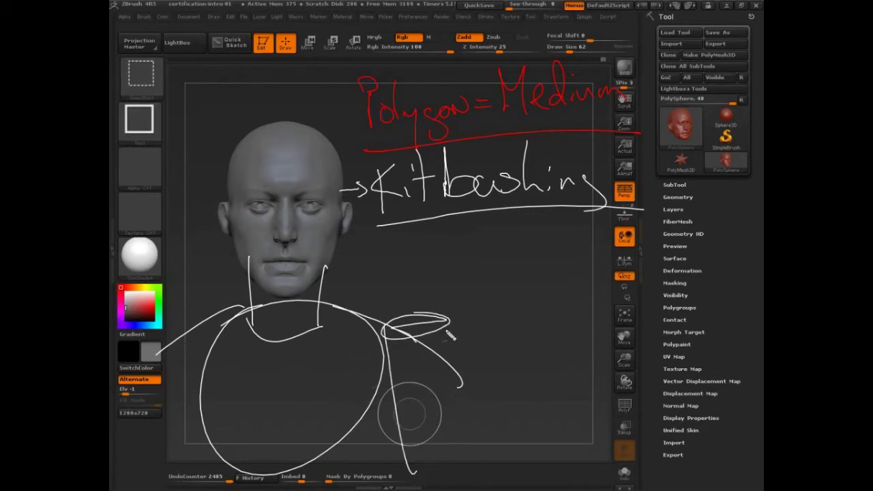
{"action": "left_click_drag", "start_coordinate": [448, 297], "coordinate": [468, 481]}
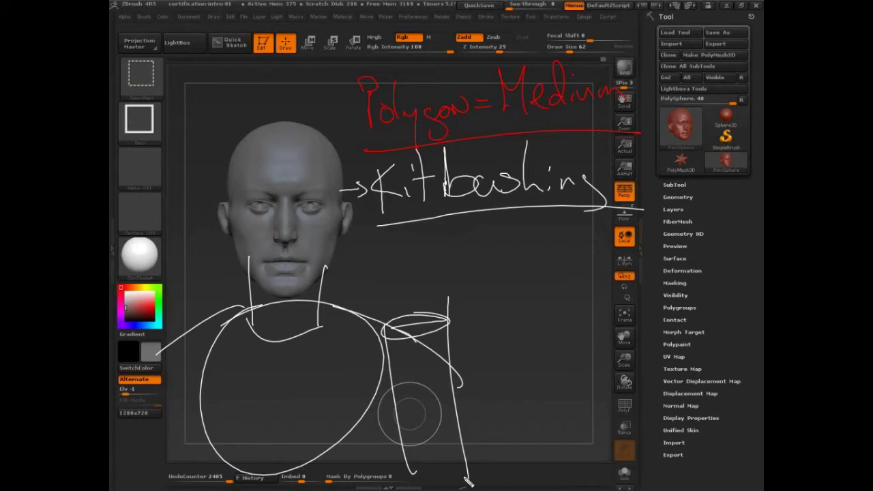
Handwrite "Mesh insertion" and "Mesh organization" on two lines beneath "Kitbashing"
{"action": "mouse_move", "coordinate": [419, 232]}
{"action": "left_mouse_down"}
{"action": "mouse_move", "coordinate": [419, 254]}
{"action": "mouse_move", "coordinate": [544, 247]}
{"action": "mouse_move", "coordinate": [561, 240]}
{"action": "mouse_move", "coordinate": [565, 222]}
{"action": "mouse_move", "coordinate": [572, 234]}
{"action": "left_mouse_up"}
{"action": "mouse_move", "coordinate": [572, 222]}
{"action": "left_mouse_down"}
{"action": "mouse_move", "coordinate": [581, 221]}
{"action": "mouse_move", "coordinate": [586, 236]}
{"action": "left_mouse_up"}
{"action": "mouse_move", "coordinate": [578, 223]}
{"action": "left_mouse_down"}
{"action": "mouse_move", "coordinate": [594, 221]}
{"action": "mouse_move", "coordinate": [596, 234]}
{"action": "left_mouse_up"}
{"action": "left_click_drag", "start_coordinate": [603, 224], "coordinate": [629, 213]}
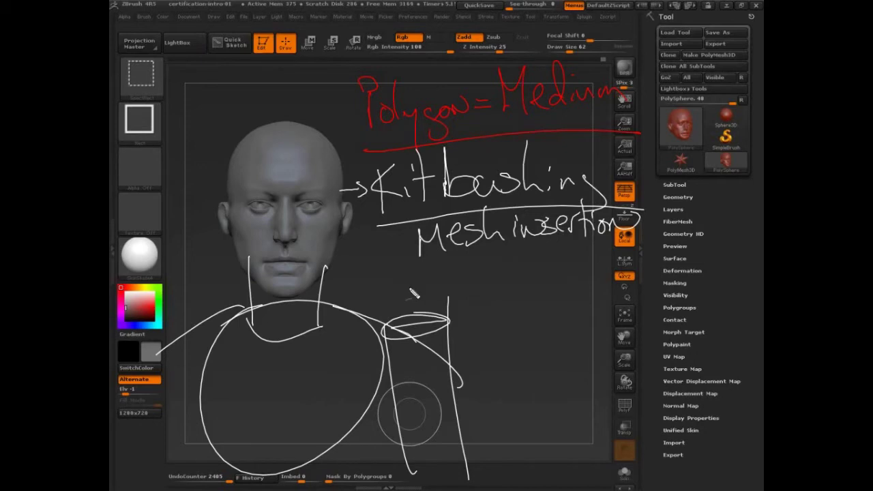
{"action": "mouse_move", "coordinate": [399, 302]}
{"action": "left_mouse_down"}
{"action": "mouse_move", "coordinate": [434, 263]}
{"action": "mouse_move", "coordinate": [436, 288]}
{"action": "left_mouse_up"}
{"action": "left_click_drag", "start_coordinate": [442, 281], "coordinate": [460, 292]}
{"action": "mouse_move", "coordinate": [476, 244]}
{"action": "left_mouse_down"}
{"action": "mouse_move", "coordinate": [485, 278]}
{"action": "mouse_move", "coordinate": [502, 289]}
{"action": "left_mouse_up"}
{"action": "mouse_move", "coordinate": [524, 271]}
{"action": "left_mouse_down"}
{"action": "mouse_move", "coordinate": [520, 281]}
{"action": "mouse_move", "coordinate": [546, 270]}
{"action": "mouse_move", "coordinate": [561, 310]}
{"action": "left_mouse_up"}
{"action": "mouse_move", "coordinate": [577, 276]}
{"action": "left_mouse_down"}
{"action": "mouse_move", "coordinate": [635, 254]}
{"action": "mouse_move", "coordinate": [647, 239]}
{"action": "mouse_move", "coordinate": [663, 259]}
{"action": "mouse_move", "coordinate": [680, 254]}
{"action": "left_mouse_up"}
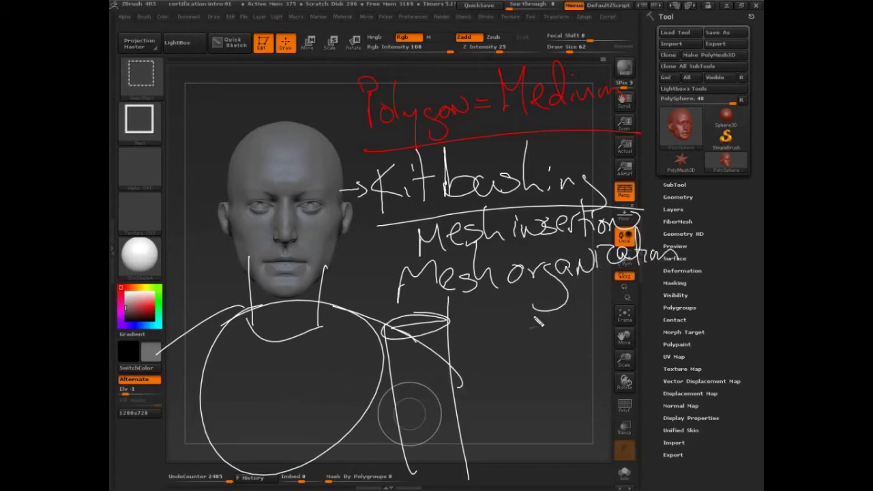
Circle the SubTool entry and handwrite "Subtools" with an arrow pointing up to "Mesh organization"
{"action": "left_click_drag", "start_coordinate": [697, 180], "coordinate": [688, 179]}
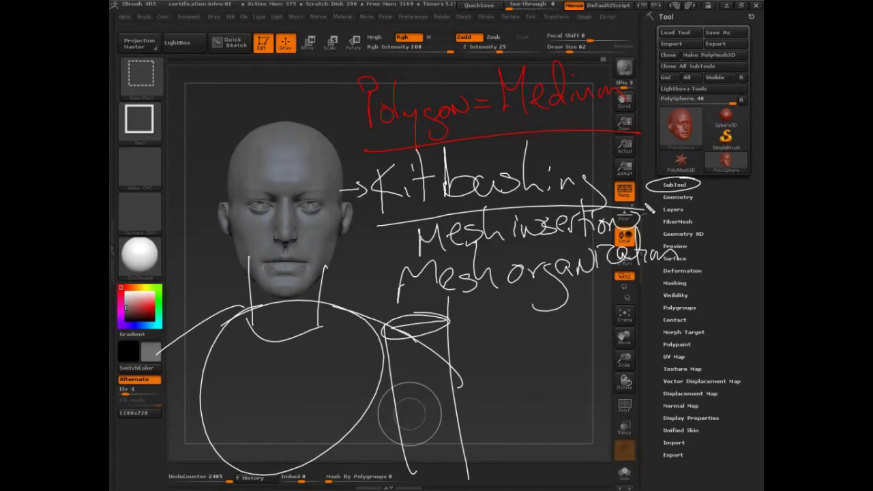
{"action": "mouse_move", "coordinate": [527, 342]}
{"action": "left_mouse_down"}
{"action": "mouse_move", "coordinate": [493, 296]}
{"action": "mouse_move", "coordinate": [515, 307]}
{"action": "mouse_move", "coordinate": [499, 311]}
{"action": "mouse_move", "coordinate": [513, 323]}
{"action": "left_mouse_up"}
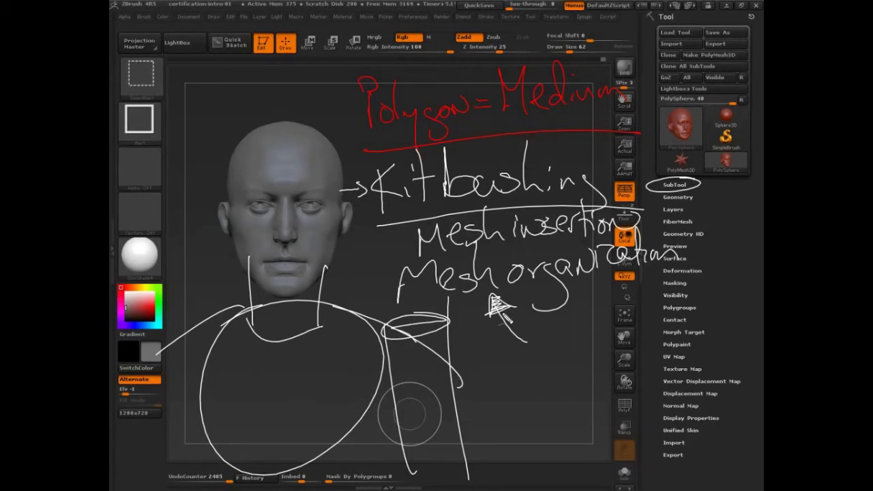
{"action": "mouse_move", "coordinate": [506, 319]}
{"action": "left_mouse_down"}
{"action": "mouse_move", "coordinate": [477, 386]}
{"action": "mouse_move", "coordinate": [539, 361]}
{"action": "mouse_move", "coordinate": [576, 382]}
{"action": "mouse_move", "coordinate": [597, 368]}
{"action": "mouse_move", "coordinate": [603, 346]}
{"action": "left_mouse_up"}
{"action": "mouse_move", "coordinate": [607, 308]}
{"action": "left_mouse_down"}
{"action": "mouse_move", "coordinate": [618, 375]}
{"action": "mouse_move", "coordinate": [635, 377]}
{"action": "left_mouse_up"}
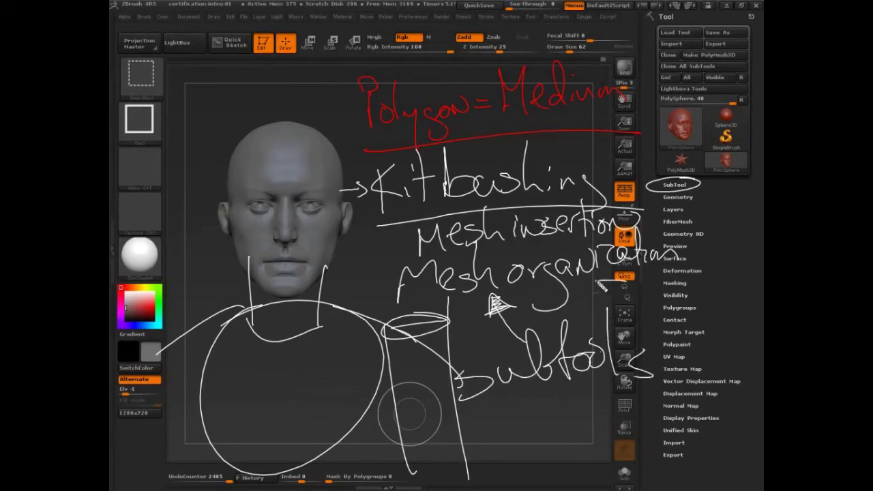
{"action": "left_click_drag", "start_coordinate": [595, 281], "coordinate": [659, 273]}
{"action": "left_click_drag", "start_coordinate": [570, 288], "coordinate": [668, 277]}
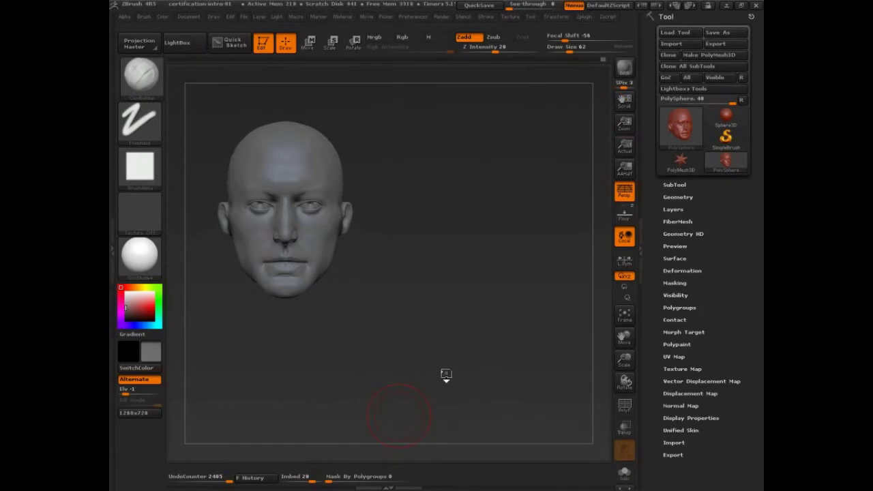
Enlarge the brush and expand the head's Geometry settings down to the Modify Topology options
{"action": "mouse_move", "coordinate": [445, 375]}
{"action": "left_mouse_down"}
{"action": "mouse_move", "coordinate": [423, 376]}
{"action": "mouse_move", "coordinate": [447, 358]}
{"action": "mouse_move", "coordinate": [447, 373]}
{"action": "left_mouse_up"}
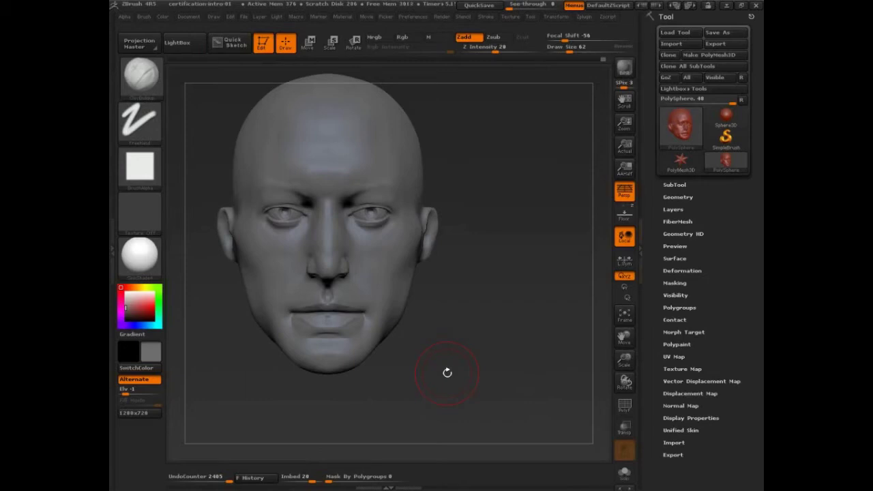
{"action": "mouse_move", "coordinate": [447, 372]}
{"action": "left_mouse_down"}
{"action": "mouse_move", "coordinate": [485, 367]}
{"action": "mouse_move", "coordinate": [498, 374]}
{"action": "mouse_move", "coordinate": [481, 363]}
{"action": "mouse_move", "coordinate": [500, 355]}
{"action": "mouse_move", "coordinate": [487, 372]}
{"action": "left_mouse_up"}
{"action": "key", "text": "s"}
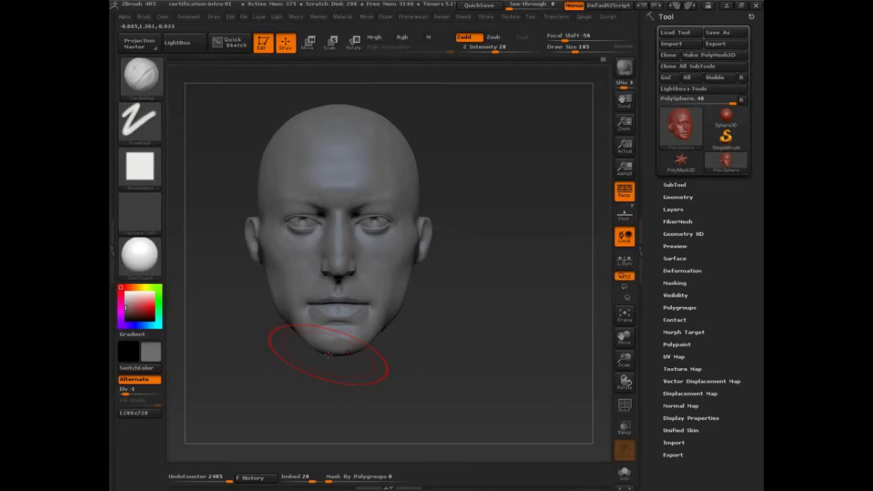
{"action": "left_click_drag", "start_coordinate": [507, 353], "coordinate": [640, 290]}
{"action": "left_click", "coordinate": [678, 197]}
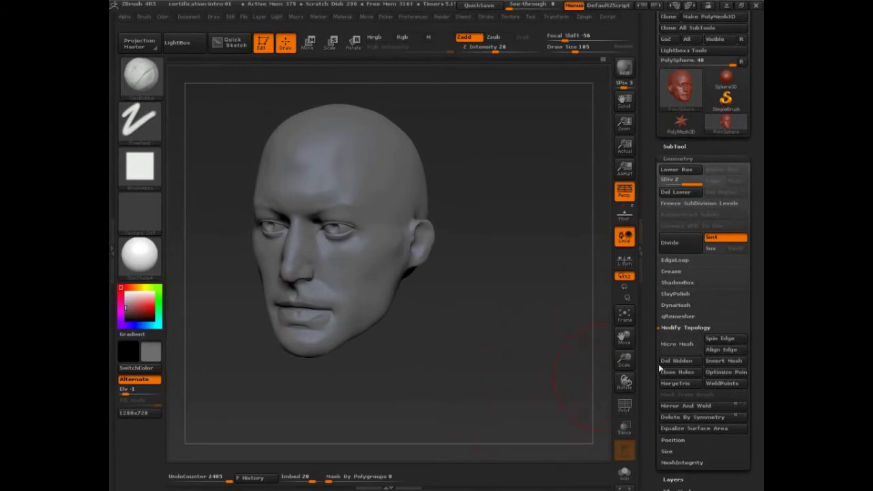
{"action": "scroll", "coordinate": [650, 356], "scroll_direction": "down", "scroll_amount": 2}
{"action": "left_click_drag", "start_coordinate": [650, 356], "coordinate": [636, 342]}
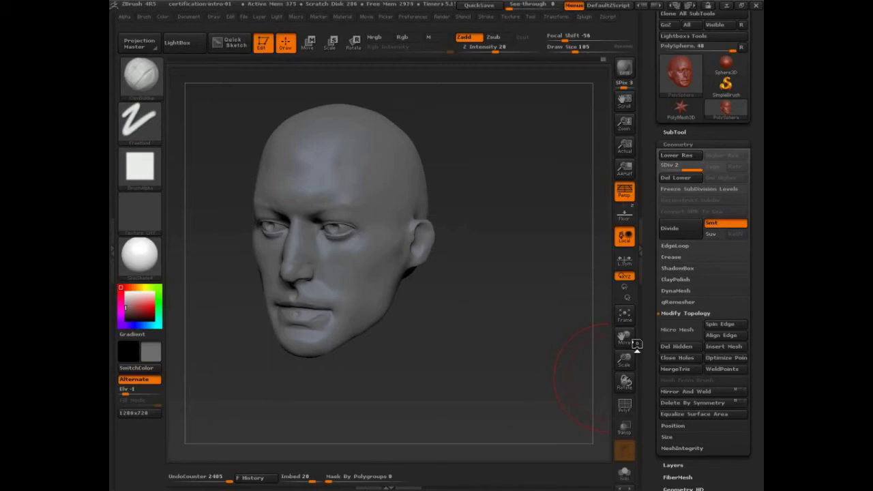
Handwrite the list "welding", "poly limit", "stretching" and "mesh resolution" in white beside the head
{"action": "key", "text": "ctrl+shift"}
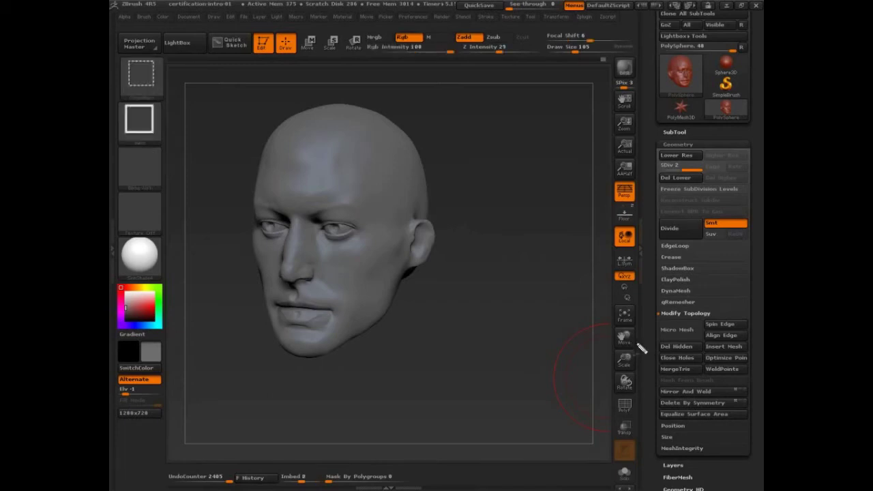
{"action": "mouse_move", "coordinate": [430, 106]}
{"action": "left_mouse_down"}
{"action": "mouse_move", "coordinate": [468, 107]}
{"action": "mouse_move", "coordinate": [487, 119]}
{"action": "mouse_move", "coordinate": [544, 116]}
{"action": "mouse_move", "coordinate": [566, 136]}
{"action": "left_mouse_up"}
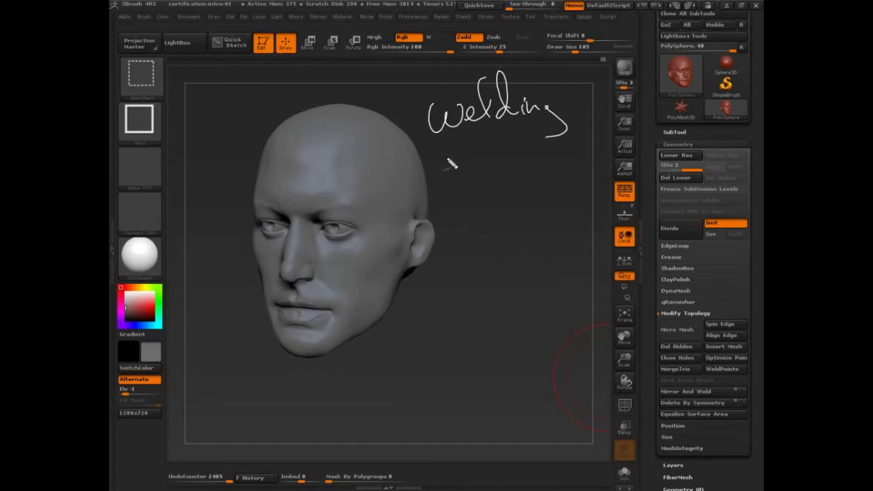
{"action": "left_click_drag", "start_coordinate": [440, 145], "coordinate": [450, 196]}
{"action": "mouse_move", "coordinate": [462, 164]}
{"action": "left_mouse_down"}
{"action": "mouse_move", "coordinate": [470, 133]}
{"action": "mouse_move", "coordinate": [507, 186]}
{"action": "mouse_move", "coordinate": [528, 129]}
{"action": "mouse_move", "coordinate": [551, 139]}
{"action": "mouse_move", "coordinate": [560, 128]}
{"action": "left_mouse_up"}
{"action": "mouse_move", "coordinate": [477, 165]}
{"action": "left_mouse_down"}
{"action": "mouse_move", "coordinate": [443, 213]}
{"action": "mouse_move", "coordinate": [516, 184]}
{"action": "mouse_move", "coordinate": [567, 179]}
{"action": "mouse_move", "coordinate": [575, 194]}
{"action": "left_mouse_up"}
{"action": "mouse_move", "coordinate": [457, 254]}
{"action": "left_mouse_down"}
{"action": "mouse_move", "coordinate": [501, 232]}
{"action": "mouse_move", "coordinate": [519, 196]}
{"action": "mouse_move", "coordinate": [624, 205]}
{"action": "mouse_move", "coordinate": [655, 191]}
{"action": "left_mouse_up"}
{"action": "left_click", "coordinate": [508, 236]}
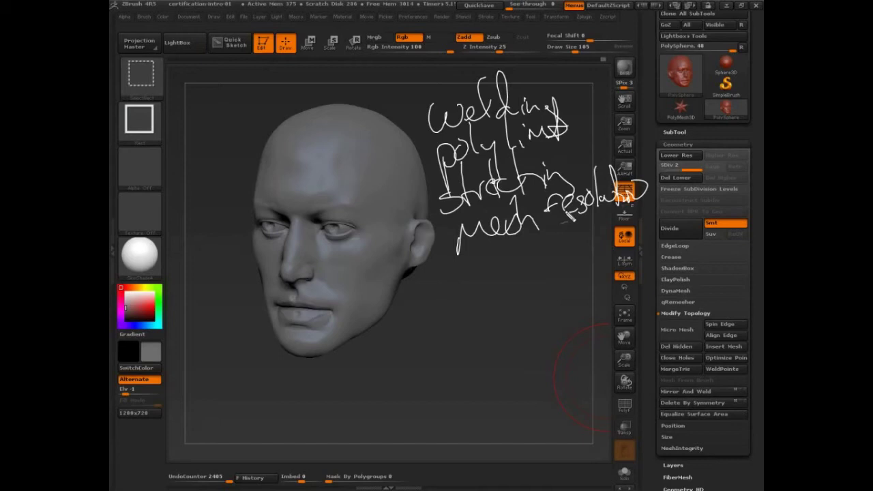
Add "subdiv levels" to the handwritten list and mark the subdivision level setting in the Geometry settings
{"action": "mouse_move", "coordinate": [472, 281]}
{"action": "left_mouse_down"}
{"action": "mouse_move", "coordinate": [445, 306]}
{"action": "mouse_move", "coordinate": [502, 283]}
{"action": "left_mouse_up"}
{"action": "mouse_move", "coordinate": [506, 242]}
{"action": "left_mouse_down"}
{"action": "mouse_move", "coordinate": [522, 286]}
{"action": "mouse_move", "coordinate": [548, 282]}
{"action": "mouse_move", "coordinate": [565, 259]}
{"action": "mouse_move", "coordinate": [641, 217]}
{"action": "left_mouse_up"}
{"action": "left_click_drag", "start_coordinate": [654, 228], "coordinate": [646, 242]}
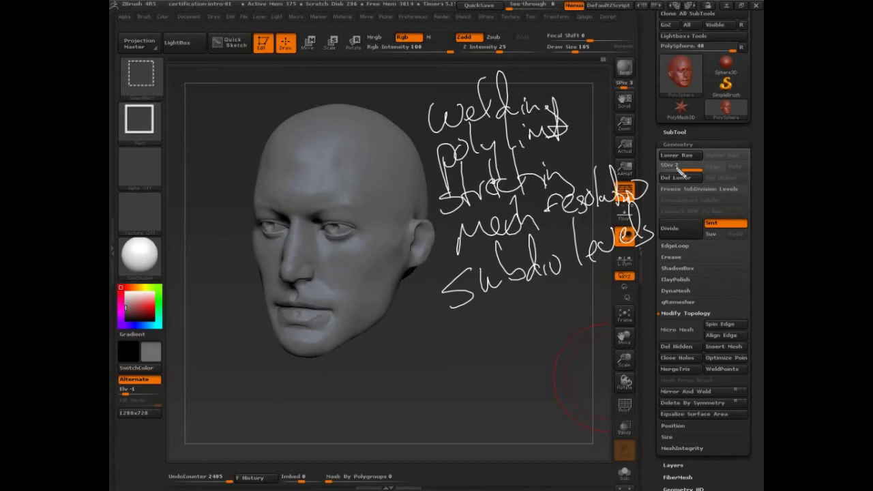
{"action": "mouse_move", "coordinate": [686, 133]}
{"action": "left_mouse_down"}
{"action": "mouse_move", "coordinate": [731, 190]}
{"action": "mouse_move", "coordinate": [654, 196]}
{"action": "left_mouse_up"}
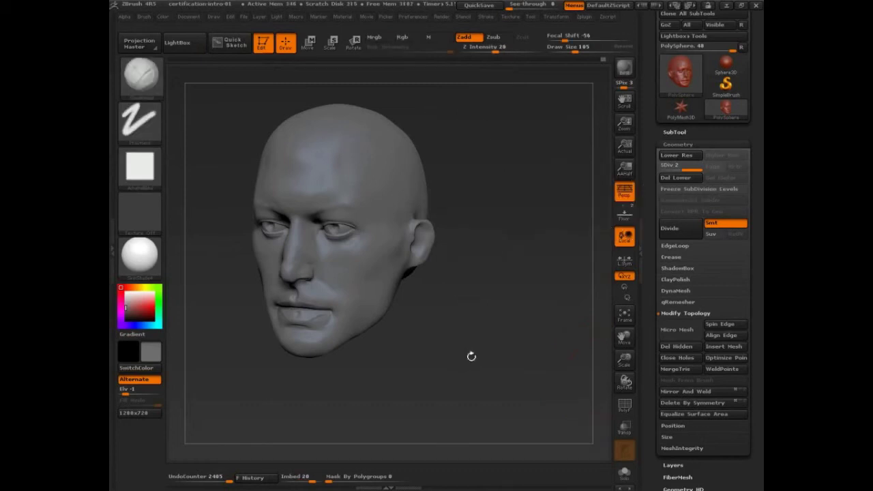
Reduce the brush size to 62 and save the project under the name certification-intro-mk2-01
{"action": "mouse_move", "coordinate": [470, 354]}
{"action": "left_mouse_down"}
{"action": "mouse_move", "coordinate": [484, 359]}
{"action": "mouse_move", "coordinate": [382, 273]}
{"action": "mouse_move", "coordinate": [346, 260]}
{"action": "left_mouse_up"}
{"action": "key", "text": "s"}
{"action": "mouse_move", "coordinate": [453, 348]}
{"action": "left_mouse_down"}
{"action": "mouse_move", "coordinate": [471, 329]}
{"action": "mouse_move", "coordinate": [469, 346]}
{"action": "left_mouse_up"}
{"action": "left_click_drag", "start_coordinate": [559, 281], "coordinate": [526, 298]}
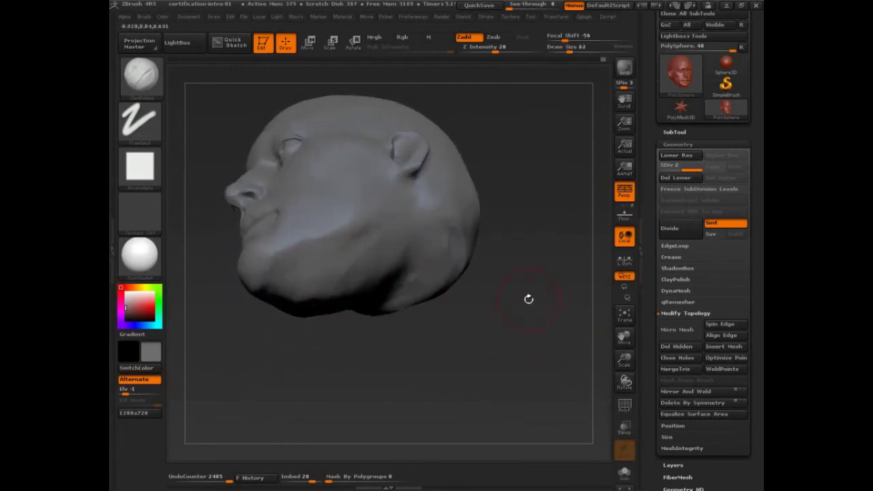
{"action": "left_click", "coordinate": [231, 16]}
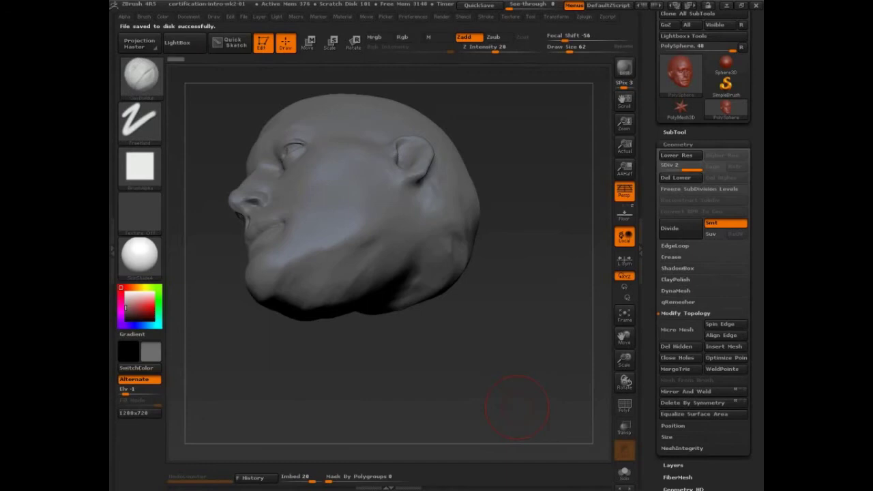
Resize the brush and smooth the underside of the head around the base of the skull
{"action": "left_click_drag", "start_coordinate": [518, 407], "coordinate": [522, 263]}
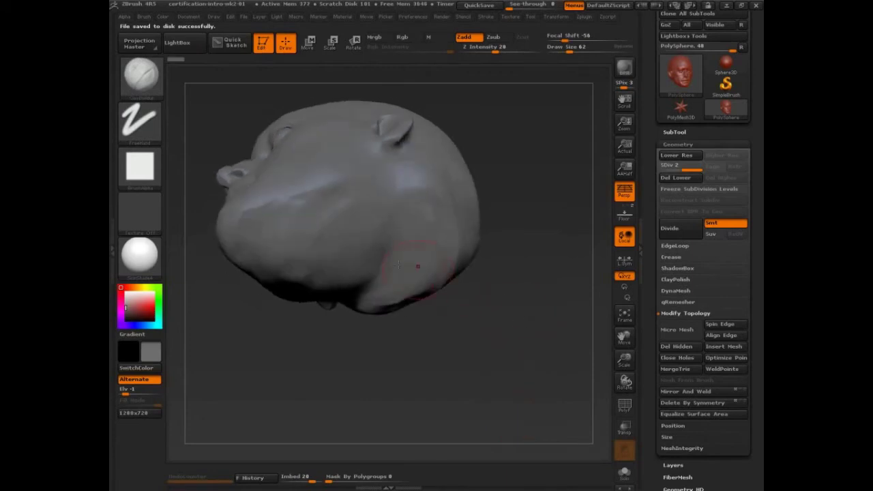
{"action": "key", "text": "s"}
{"action": "left_click", "coordinate": [390, 262]}
{"action": "mouse_move", "coordinate": [396, 266]}
{"action": "left_mouse_down", "text": "shift"}
{"action": "mouse_move", "coordinate": [369, 258]}
{"action": "mouse_move", "coordinate": [377, 242]}
{"action": "mouse_move", "coordinate": [339, 251]}
{"action": "mouse_move", "coordinate": [357, 241]}
{"action": "mouse_move", "coordinate": [324, 239]}
{"action": "left_mouse_up", "text": "shift"}
{"action": "mouse_move", "coordinate": [496, 345]}
{"action": "left_mouse_down"}
{"action": "mouse_move", "coordinate": [512, 262]}
{"action": "mouse_move", "coordinate": [532, 241]}
{"action": "mouse_move", "coordinate": [542, 311]}
{"action": "left_mouse_up"}
Lower the head to subdivision level 1 and pull a long column down from its underside with the Move brush at size 244
{"action": "left_click_drag", "start_coordinate": [680, 167], "coordinate": [651, 168]}
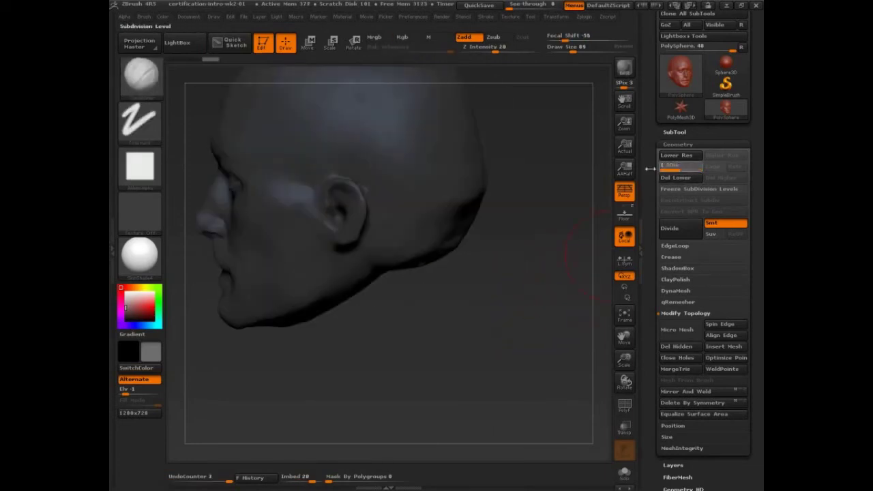
{"action": "mouse_move", "coordinate": [485, 321]}
{"action": "left_mouse_down", "text": "ctrl"}
{"action": "mouse_move", "coordinate": [464, 315]}
{"action": "mouse_move", "coordinate": [472, 314]}
{"action": "mouse_move", "coordinate": [447, 271]}
{"action": "mouse_move", "coordinate": [439, 275]}
{"action": "mouse_move", "coordinate": [451, 286]}
{"action": "mouse_move", "coordinate": [447, 240]}
{"action": "mouse_move", "coordinate": [436, 257]}
{"action": "mouse_move", "coordinate": [403, 247]}
{"action": "left_mouse_up", "text": "ctrl"}
{"action": "key", "text": "s"}
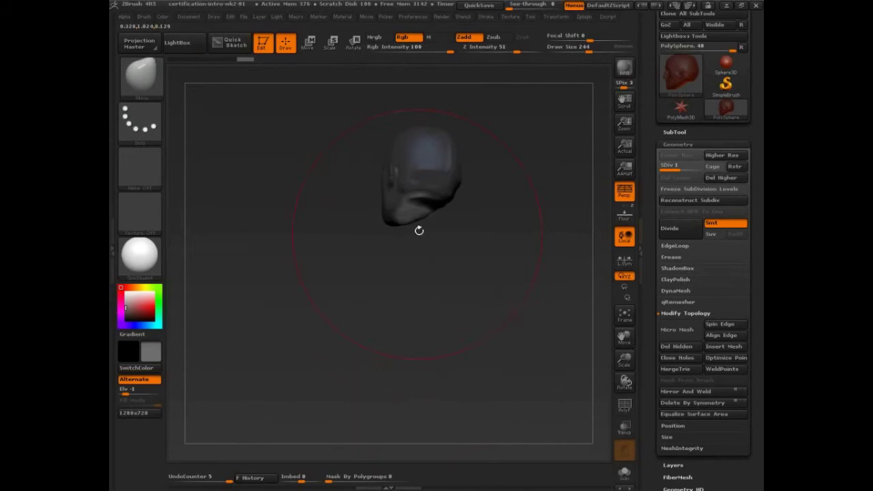
{"action": "left_click_drag", "start_coordinate": [421, 214], "coordinate": [414, 298]}
{"action": "left_click_drag", "start_coordinate": [482, 292], "coordinate": [513, 292]}
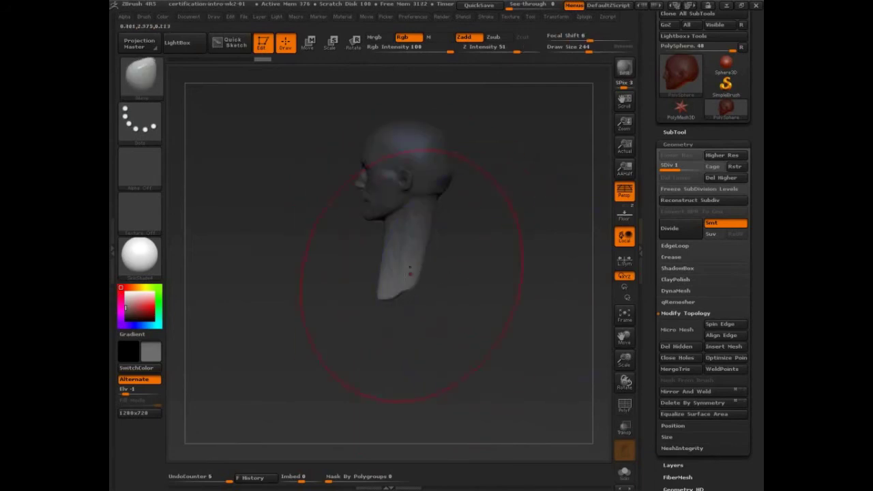
{"action": "left_click_drag", "start_coordinate": [411, 273], "coordinate": [392, 434]}
{"action": "left_click_drag", "start_coordinate": [481, 361], "coordinate": [480, 294], "text": "alt"}
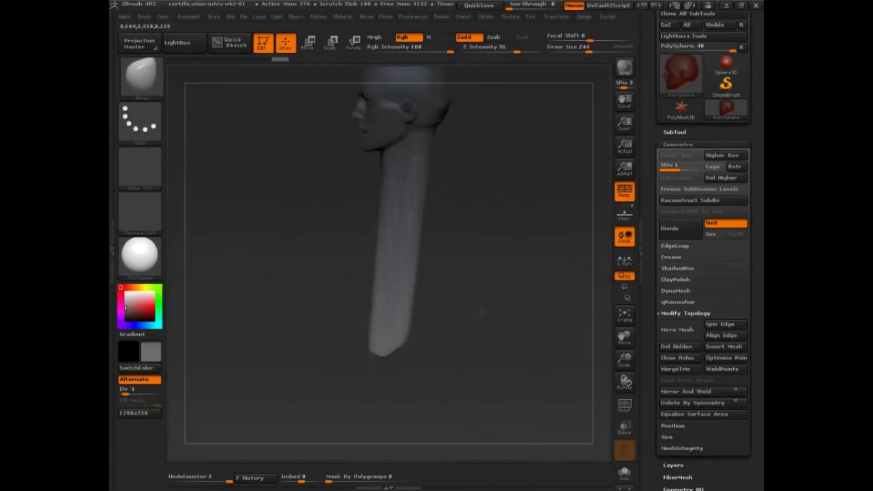
{"action": "left_click_drag", "start_coordinate": [379, 345], "coordinate": [387, 368]}
Shape the column's side profile with the Move brush down to size 145, pulling the chest and belly forward and the back outward
{"action": "mouse_move", "coordinate": [451, 331]}
{"action": "left_mouse_down"}
{"action": "mouse_move", "coordinate": [462, 336]}
{"action": "mouse_move", "coordinate": [409, 337]}
{"action": "left_mouse_up"}
{"action": "key", "text": "s"}
{"action": "left_click_drag", "start_coordinate": [447, 324], "coordinate": [439, 321]}
{"action": "key", "text": "s"}
{"action": "left_click_drag", "start_coordinate": [387, 274], "coordinate": [385, 274]}
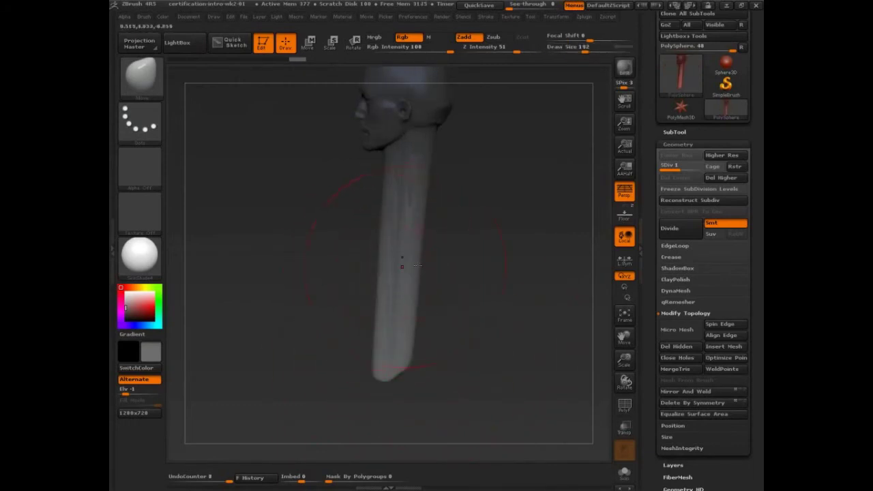
{"action": "left_click_drag", "start_coordinate": [465, 255], "coordinate": [480, 266], "text": "ctrl"}
{"action": "key", "text": "s"}
{"action": "left_click_drag", "start_coordinate": [389, 242], "coordinate": [369, 254]}
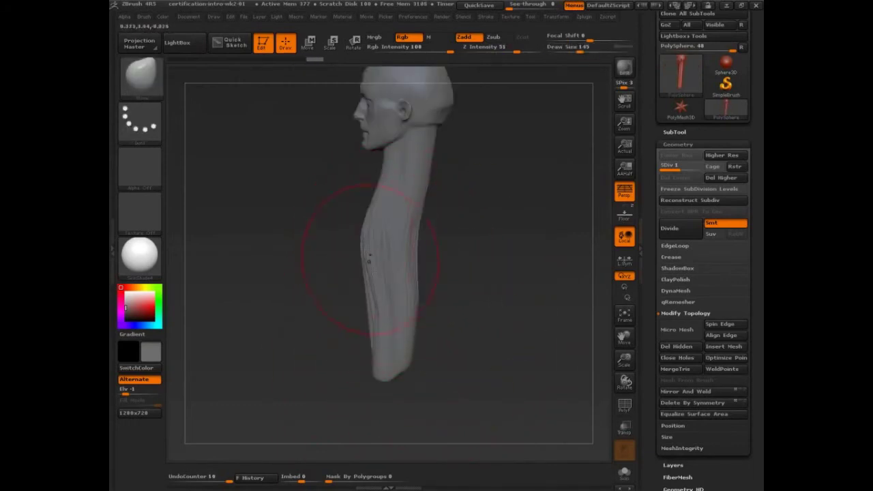
{"action": "left_click_drag", "start_coordinate": [387, 292], "coordinate": [376, 288]}
{"action": "left_click_drag", "start_coordinate": [413, 237], "coordinate": [430, 234]}
Widen the column from the front into a broad torso with the Move brush at size 170
{"action": "left_click_drag", "start_coordinate": [464, 244], "coordinate": [501, 248]}
{"action": "key", "text": "s"}
{"action": "left_click_drag", "start_coordinate": [414, 239], "coordinate": [525, 257]}
{"action": "left_click_drag", "start_coordinate": [353, 236], "coordinate": [337, 241]}
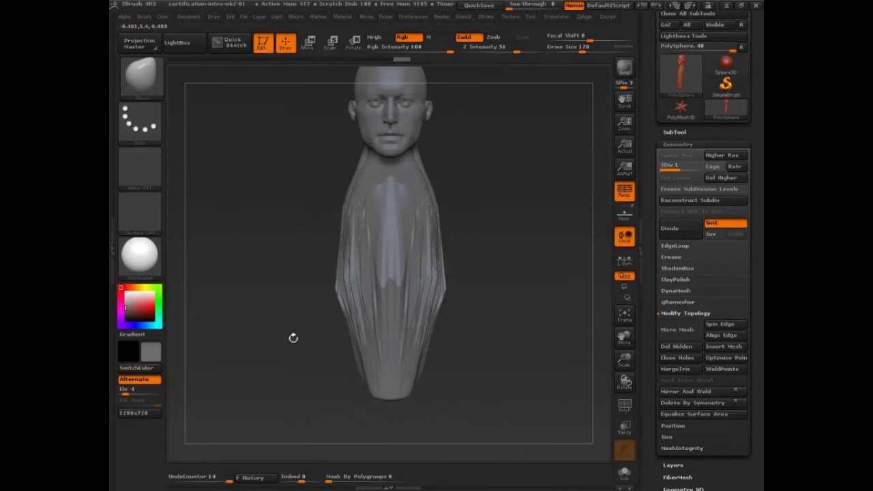
Smooth the streaked front and sides of the torso with the Smooth brush at size 170
{"action": "left_click_drag", "start_coordinate": [439, 253], "coordinate": [424, 334], "text": "shift"}
{"action": "left_click_drag", "start_coordinate": [522, 320], "coordinate": [426, 312]}
{"action": "left_click_drag", "start_coordinate": [391, 223], "coordinate": [403, 281], "text": "shift"}
{"action": "left_click_drag", "start_coordinate": [500, 289], "coordinate": [450, 282]}
{"action": "left_click_drag", "start_coordinate": [435, 270], "coordinate": [419, 250], "text": "shift"}
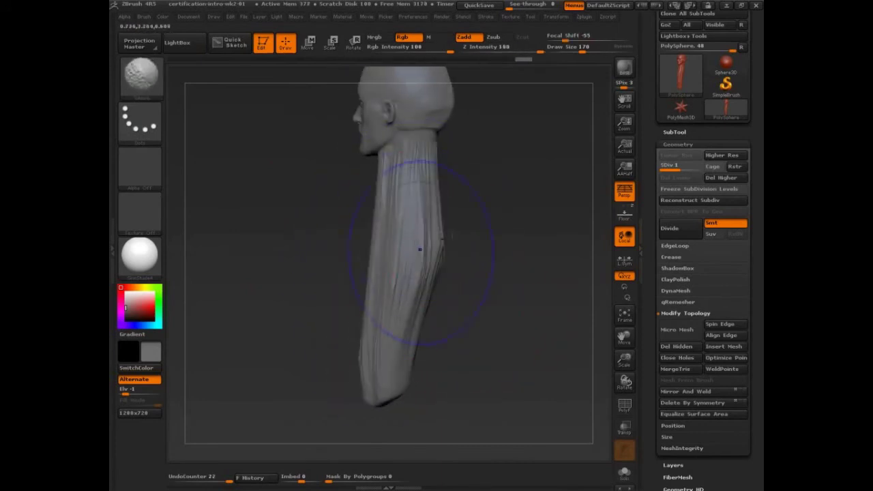
Pull the upper back outward with the Move brush and smooth the area around it
{"action": "left_click_drag", "start_coordinate": [508, 289], "coordinate": [471, 289]}
{"action": "left_click_drag", "start_coordinate": [414, 285], "coordinate": [445, 254]}
{"action": "left_click_drag", "start_coordinate": [501, 251], "coordinate": [461, 233], "text": "shift"}
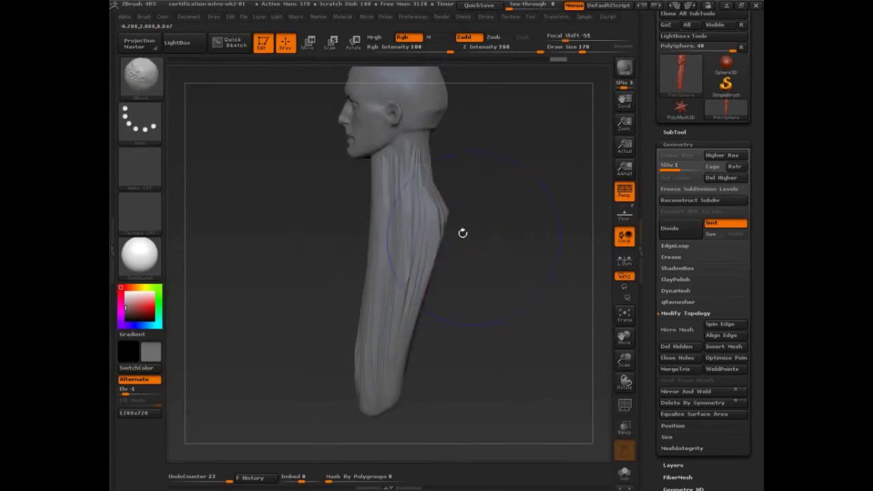
Shape the throat below the chin and the upper back contour with the Move brush reduced to size 82
{"action": "left_click_drag", "start_coordinate": [418, 256], "coordinate": [427, 251]}
{"action": "key", "text": "s"}
{"action": "mouse_move", "coordinate": [381, 207]}
{"action": "left_mouse_down"}
{"action": "mouse_move", "coordinate": [357, 210]}
{"action": "mouse_move", "coordinate": [382, 202]}
{"action": "left_mouse_up"}
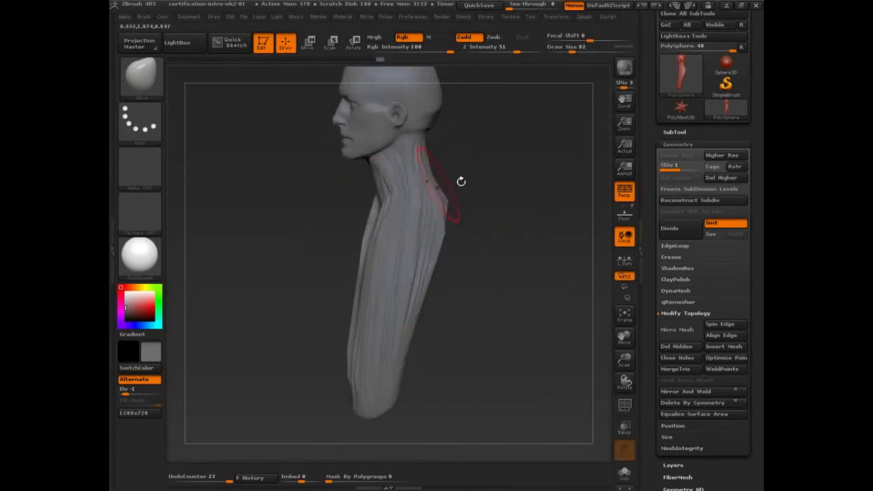
{"action": "left_click_drag", "start_coordinate": [460, 182], "coordinate": [497, 187]}
{"action": "left_click_drag", "start_coordinate": [411, 192], "coordinate": [406, 195]}
Smooth the back of the torso at brush size 181, and the base of the neck and upper chest at size 118
{"action": "mouse_move", "coordinate": [456, 215]}
{"action": "left_mouse_down"}
{"action": "mouse_move", "coordinate": [432, 271]}
{"action": "mouse_move", "coordinate": [393, 266]}
{"action": "mouse_move", "coordinate": [379, 254]}
{"action": "left_mouse_up"}
{"action": "left_click_drag", "start_coordinate": [403, 314], "coordinate": [400, 352], "text": "shift"}
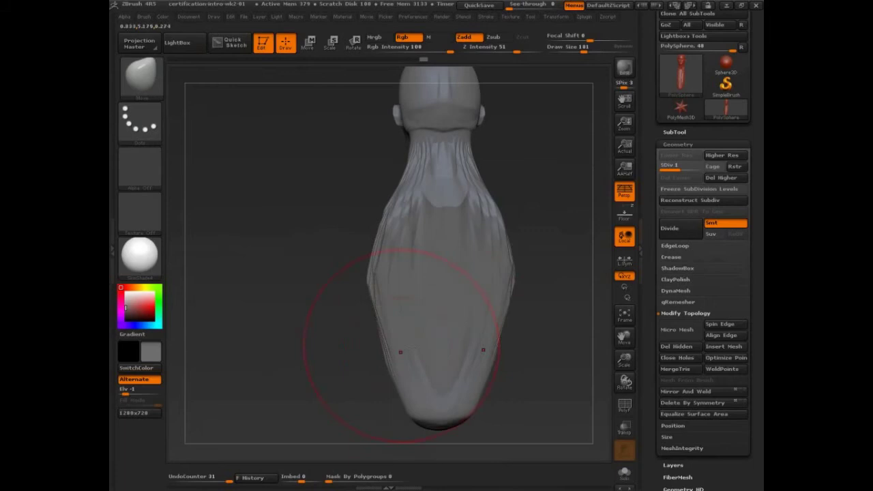
{"action": "left_click_drag", "start_coordinate": [396, 200], "coordinate": [488, 202]}
{"action": "key", "text": "bracketleft"}
{"action": "key", "text": "s"}
{"action": "left_click", "coordinate": [388, 199]}
{"action": "left_click_drag", "start_coordinate": [434, 199], "coordinate": [464, 201]}
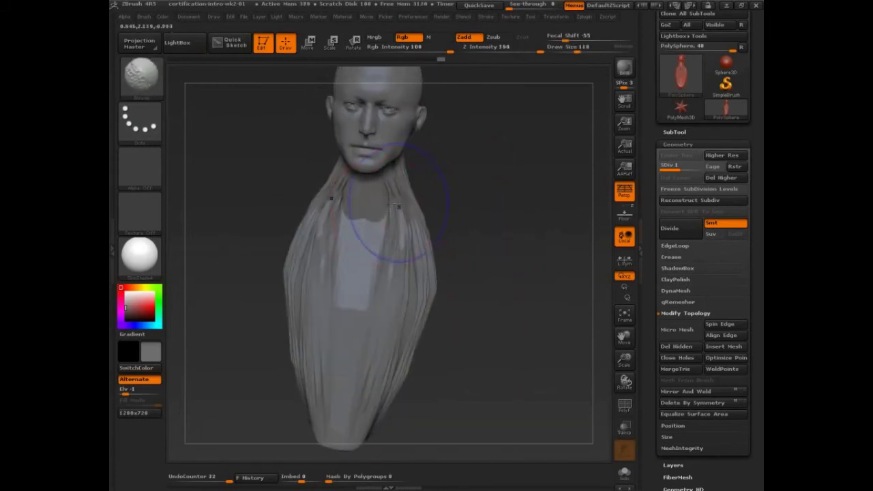
{"action": "left_click_drag", "start_coordinate": [400, 208], "coordinate": [379, 236], "text": "shift"}
Display the polygon wireframe to compare the face density on the head and stretched torso, and hide it again
{"action": "mouse_move", "coordinate": [473, 245]}
{"action": "left_mouse_down"}
{"action": "mouse_move", "coordinate": [503, 303]}
{"action": "mouse_move", "coordinate": [429, 315]}
{"action": "left_mouse_up"}
{"action": "key", "text": "shift+f"}
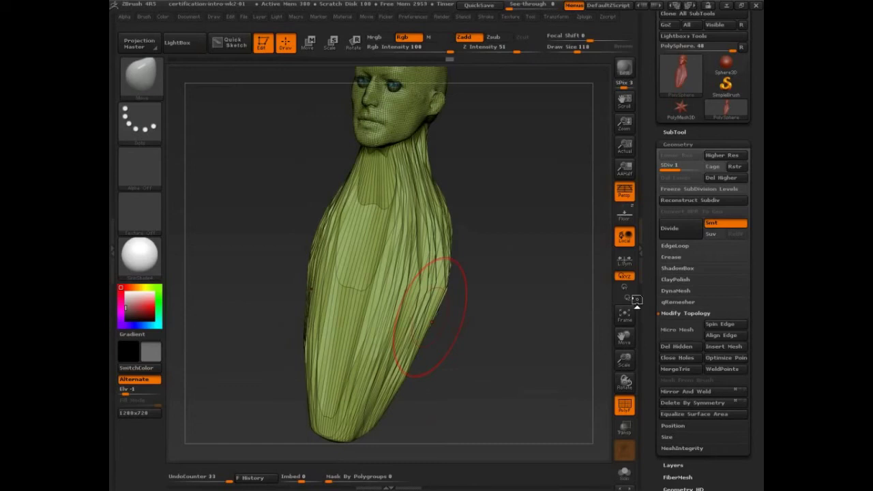
{"action": "mouse_move", "coordinate": [545, 374]}
{"action": "left_mouse_down"}
{"action": "mouse_move", "coordinate": [520, 368]}
{"action": "mouse_move", "coordinate": [505, 352]}
{"action": "mouse_move", "coordinate": [460, 361]}
{"action": "mouse_move", "coordinate": [470, 286]}
{"action": "left_mouse_up"}
{"action": "key", "text": "shift+f"}
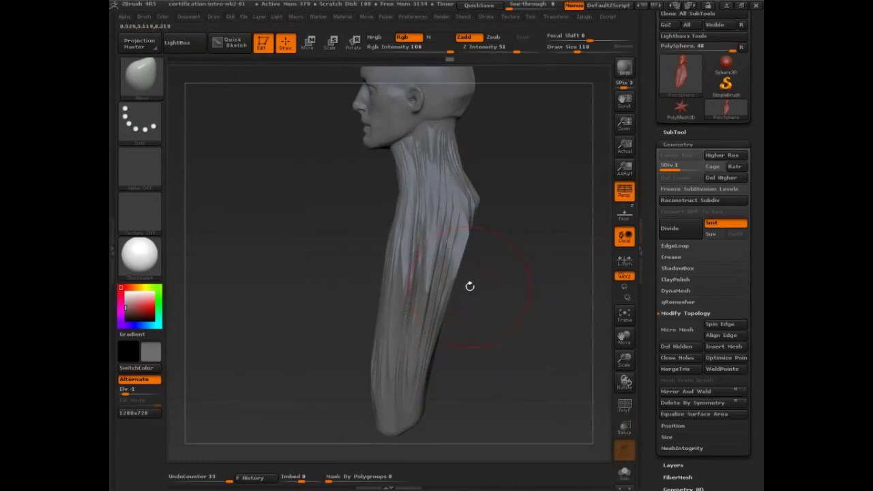
Divide the stretched mesh repeatedly up to subdivision level 4
{"action": "key", "text": "ctrl+d"}
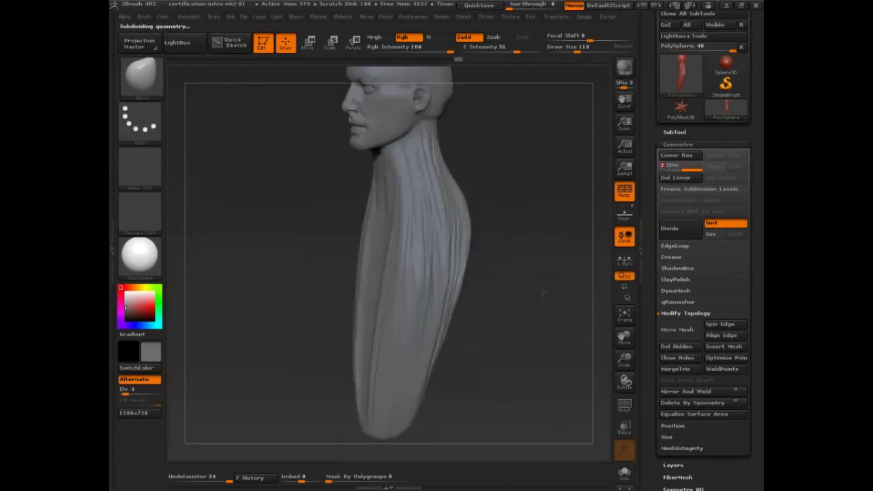
{"action": "left_click", "coordinate": [675, 233]}
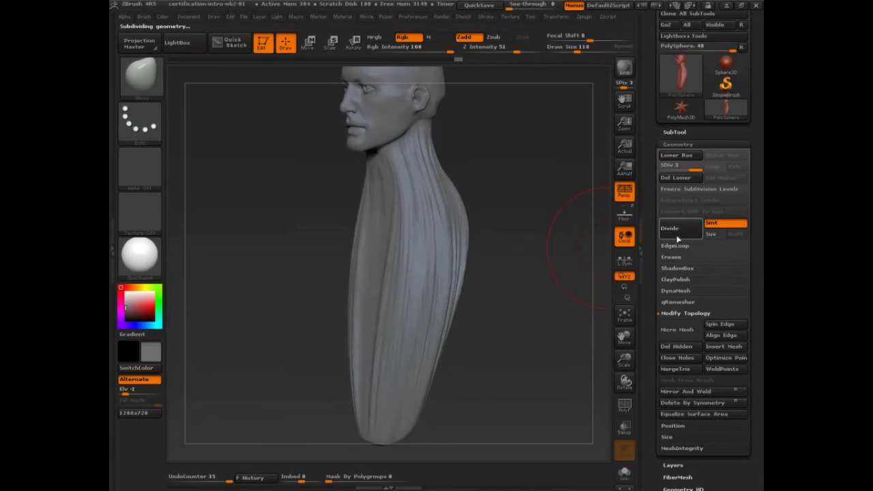
{"action": "mouse_move", "coordinate": [724, 119]}
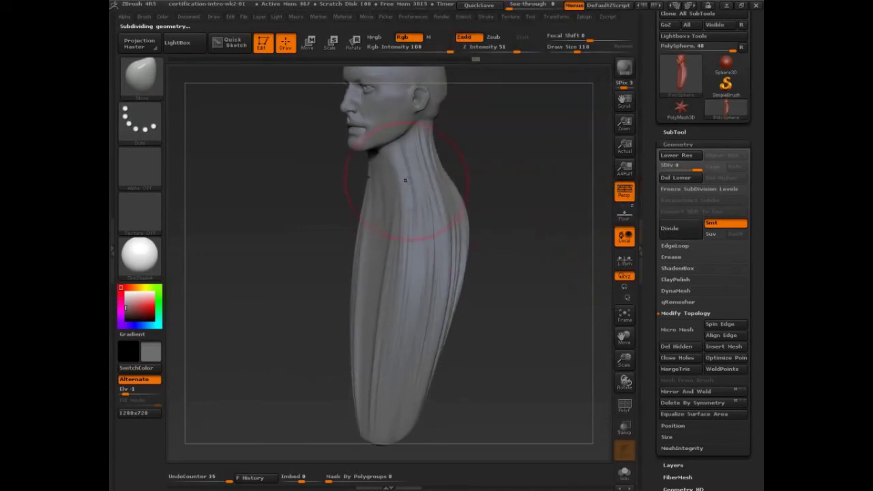
Smooth the side of the neck with a smaller brush and fill its grooves with the Clay brush at size 62
{"action": "key", "text": "s"}
{"action": "left_click", "coordinate": [405, 181]}
{"action": "left_click_drag", "start_coordinate": [417, 180], "coordinate": [419, 159], "text": "shift"}
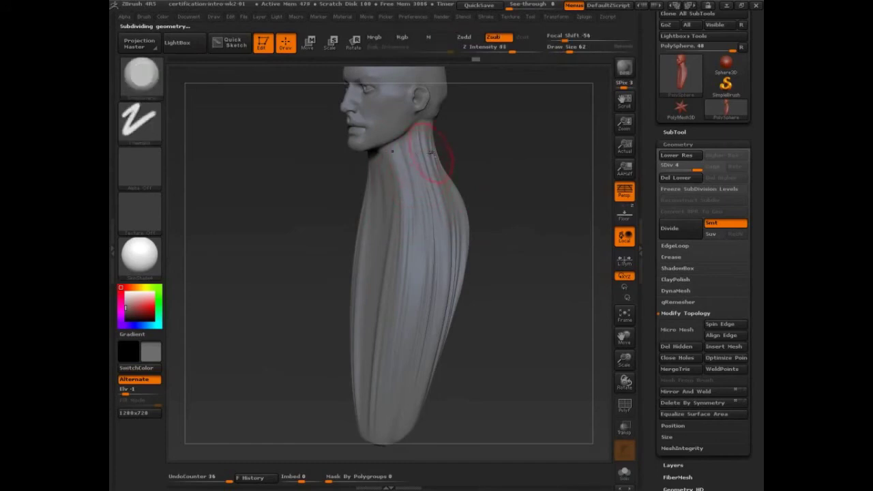
{"action": "key", "text": "1"}
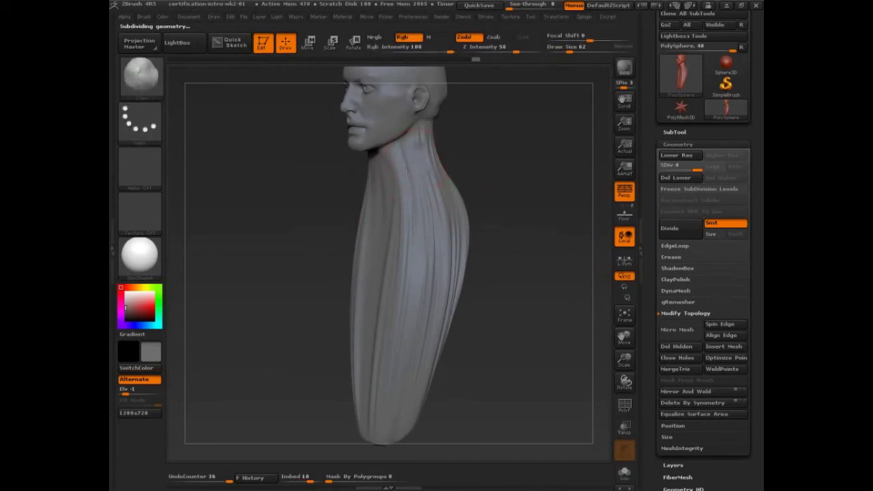
{"action": "mouse_move", "coordinate": [405, 170]}
{"action": "left_mouse_down"}
{"action": "mouse_move", "coordinate": [398, 176]}
{"action": "mouse_move", "coordinate": [405, 164]}
{"action": "mouse_move", "coordinate": [407, 172]}
{"action": "mouse_move", "coordinate": [408, 144]}
{"action": "left_mouse_up"}
{"action": "key", "text": "s"}
{"action": "left_click", "coordinate": [406, 171]}
{"action": "mouse_move", "coordinate": [408, 145]}
{"action": "left_mouse_down"}
{"action": "mouse_move", "coordinate": [402, 153]}
{"action": "mouse_move", "coordinate": [422, 142]}
{"action": "left_mouse_up"}
Build up the nape and the side of the upper back with progressively larger Clay brush strokes
{"action": "left_click_drag", "start_coordinate": [532, 226], "coordinate": [491, 222]}
{"action": "mouse_move", "coordinate": [435, 157]}
{"action": "left_mouse_down"}
{"action": "mouse_move", "coordinate": [458, 151]}
{"action": "mouse_move", "coordinate": [439, 164]}
{"action": "left_mouse_up"}
{"action": "key", "text": "s"}
{"action": "left_click", "coordinate": [452, 186]}
{"action": "key", "text": "s"}
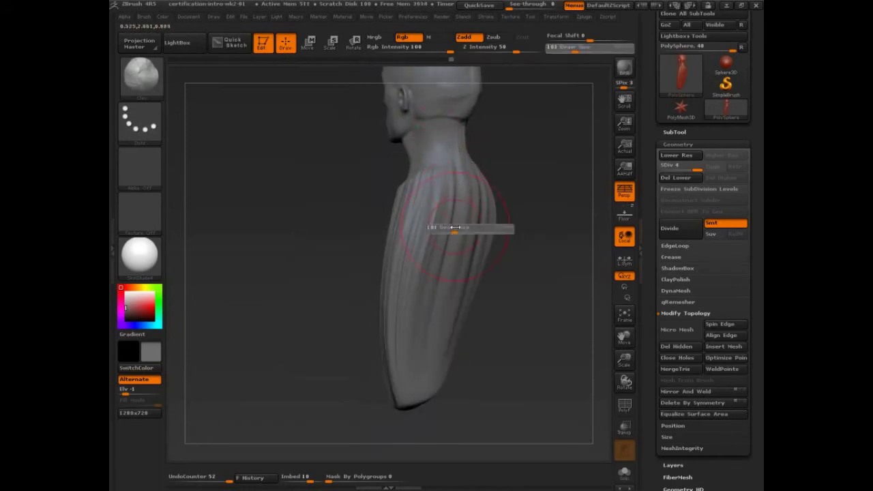
{"action": "left_click", "coordinate": [456, 229]}
{"action": "left_click_drag", "start_coordinate": [453, 220], "coordinate": [434, 263]}
Build up the chest as two rounded pectoral masses with the Clay brush, reducing its size to 72
{"action": "left_click_drag", "start_coordinate": [318, 343], "coordinate": [397, 308]}
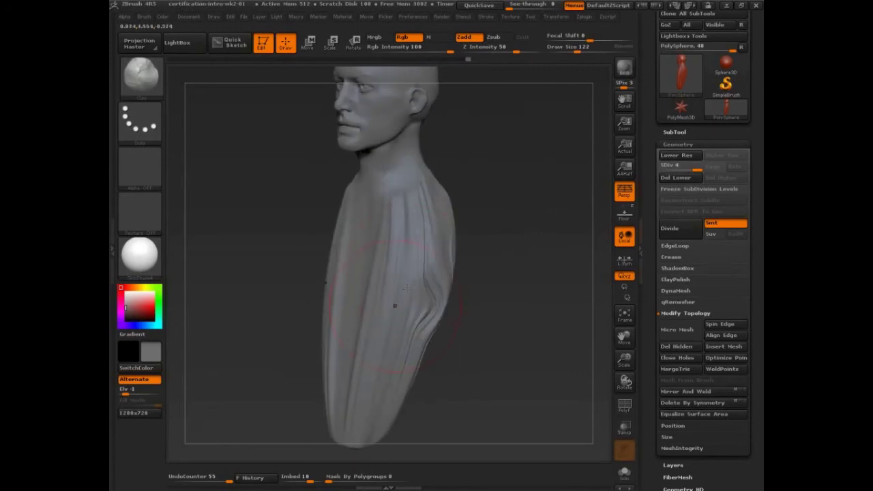
{"action": "left_click_drag", "start_coordinate": [388, 227], "coordinate": [397, 237]}
{"action": "key", "text": "s"}
{"action": "left_click", "coordinate": [380, 244]}
{"action": "mouse_move", "coordinate": [283, 273]}
{"action": "left_mouse_down"}
{"action": "mouse_move", "coordinate": [374, 271]}
{"action": "mouse_move", "coordinate": [402, 256]}
{"action": "mouse_move", "coordinate": [402, 202]}
{"action": "left_mouse_up"}
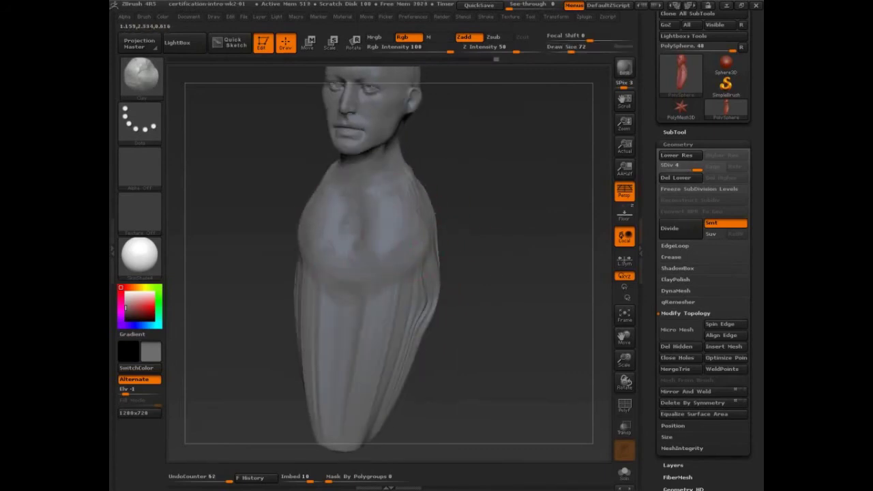
Sculpt the rounded shoulder and upper arm on the side of the torso with the Clay brush at size 72
{"action": "mouse_move", "coordinate": [486, 228]}
{"action": "left_mouse_down"}
{"action": "mouse_move", "coordinate": [409, 218]}
{"action": "mouse_move", "coordinate": [414, 253]}
{"action": "left_mouse_up"}
{"action": "mouse_move", "coordinate": [431, 190]}
{"action": "left_mouse_down"}
{"action": "mouse_move", "coordinate": [406, 233]}
{"action": "mouse_move", "coordinate": [424, 247]}
{"action": "left_mouse_up"}
{"action": "mouse_move", "coordinate": [416, 239]}
{"action": "left_mouse_down"}
{"action": "mouse_move", "coordinate": [405, 274]}
{"action": "mouse_move", "coordinate": [423, 223]}
{"action": "mouse_move", "coordinate": [411, 297]}
{"action": "left_mouse_up"}
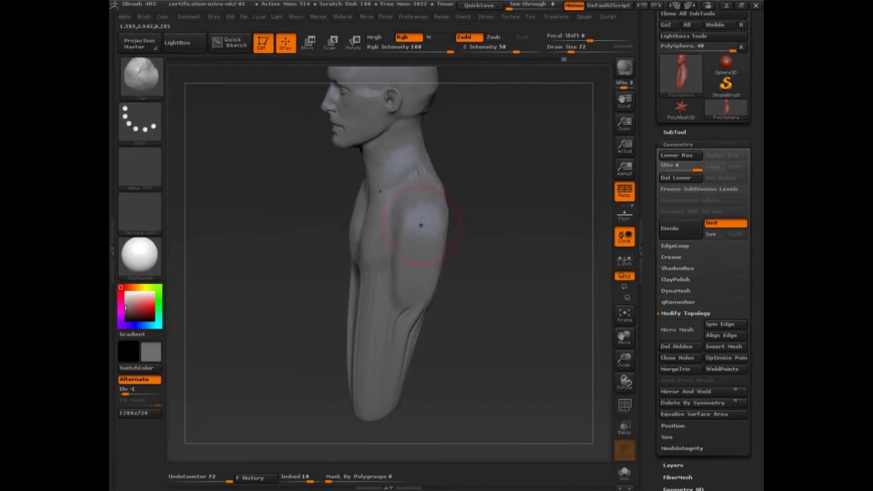
{"action": "left_click_drag", "start_coordinate": [421, 225], "coordinate": [418, 270]}
Build up the rear of the shoulder, the shoulder blade and the base of the neck with the Clay brush
{"action": "left_click_drag", "start_coordinate": [508, 235], "coordinate": [381, 215]}
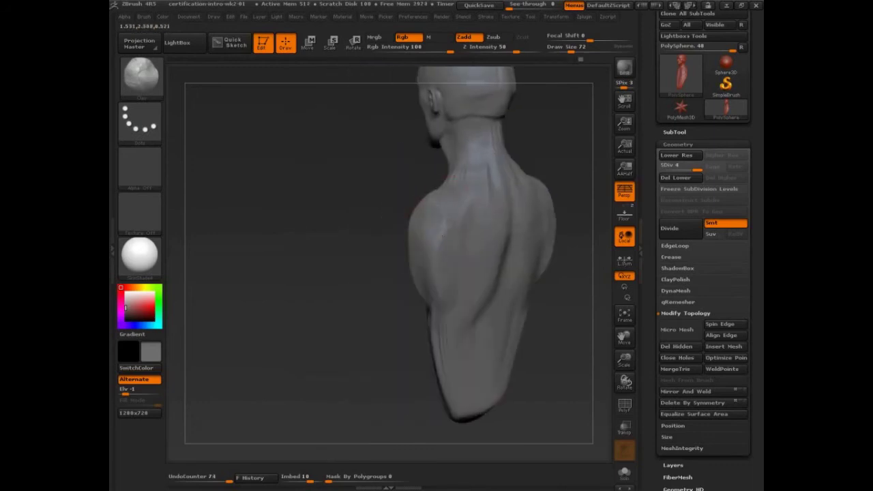
{"action": "left_click_drag", "start_coordinate": [443, 236], "coordinate": [423, 249]}
{"action": "mouse_move", "coordinate": [436, 239]}
{"action": "left_mouse_down"}
{"action": "mouse_move", "coordinate": [455, 203]}
{"action": "mouse_move", "coordinate": [478, 202]}
{"action": "left_mouse_up"}
{"action": "left_click_drag", "start_coordinate": [479, 216], "coordinate": [488, 192]}
{"action": "left_click_drag", "start_coordinate": [452, 265], "coordinate": [437, 302]}
Fill the grooves across the lower back with a larger Clay brush and undo the last stroke
{"action": "key", "text": "s"}
{"action": "left_click_drag", "start_coordinate": [492, 306], "coordinate": [502, 306]}
{"action": "left_click_drag", "start_coordinate": [486, 270], "coordinate": [470, 311]}
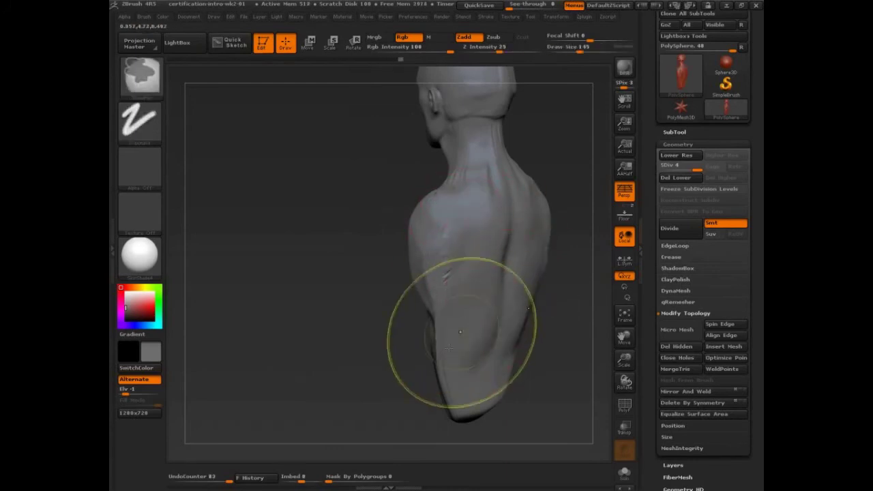
{"action": "key", "text": "ctrl+z"}
{"action": "key", "text": "bracketleft"}
{"action": "left_click_drag", "start_coordinate": [393, 327], "coordinate": [489, 278]}
{"action": "key", "text": "ctrl+z"}
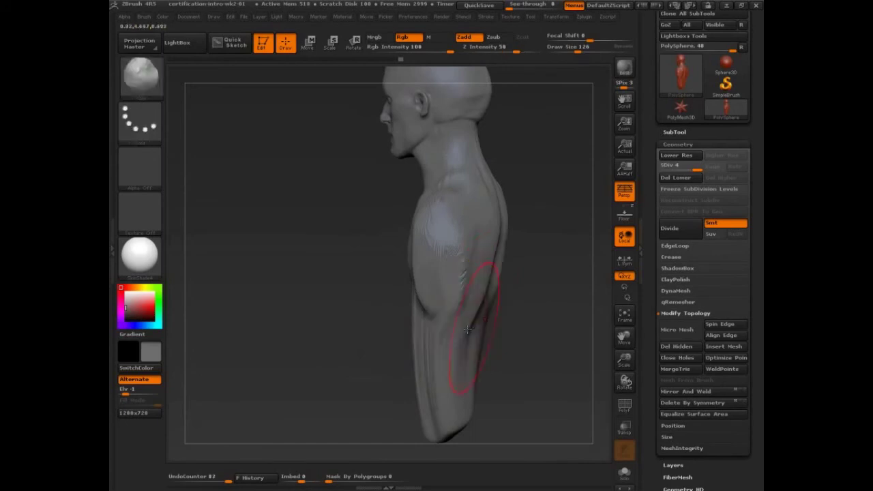
Fill the lower chest and flank with clay strokes, changing the Clay brush size to 109
{"action": "key", "text": "s"}
{"action": "left_click_drag", "start_coordinate": [466, 328], "coordinate": [460, 327]}
{"action": "mouse_move", "coordinate": [525, 338]}
{"action": "left_mouse_down"}
{"action": "mouse_move", "coordinate": [525, 285]}
{"action": "mouse_move", "coordinate": [463, 281]}
{"action": "left_mouse_up"}
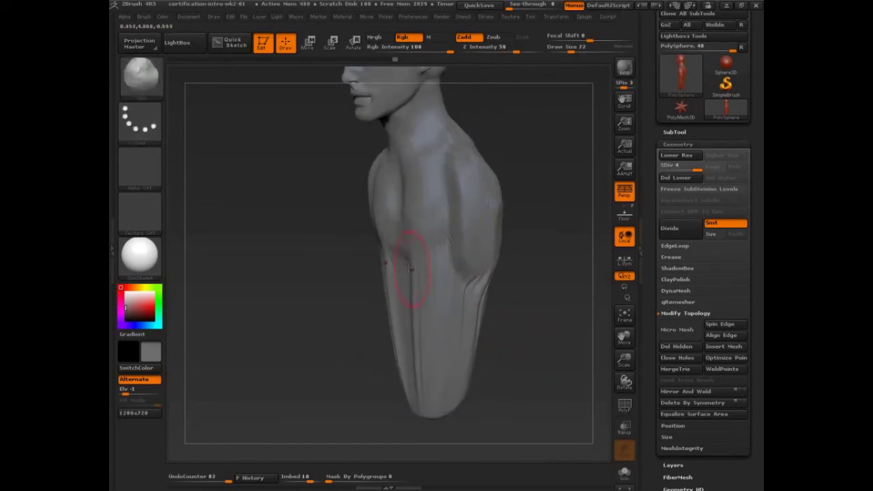
{"action": "key", "text": "s"}
{"action": "left_click_drag", "start_coordinate": [412, 269], "coordinate": [402, 307]}
{"action": "mouse_move", "coordinate": [418, 225]}
{"action": "left_mouse_down"}
{"action": "mouse_move", "coordinate": [410, 248]}
{"action": "mouse_move", "coordinate": [425, 219]}
{"action": "mouse_move", "coordinate": [390, 182]}
{"action": "mouse_move", "coordinate": [387, 215]}
{"action": "mouse_move", "coordinate": [406, 213]}
{"action": "mouse_move", "coordinate": [395, 254]}
{"action": "left_mouse_up"}
{"action": "mouse_move", "coordinate": [394, 308]}
{"action": "left_mouse_down"}
{"action": "mouse_move", "coordinate": [408, 281]}
{"action": "mouse_move", "coordinate": [412, 308]}
{"action": "mouse_move", "coordinate": [397, 333]}
{"action": "left_mouse_up"}
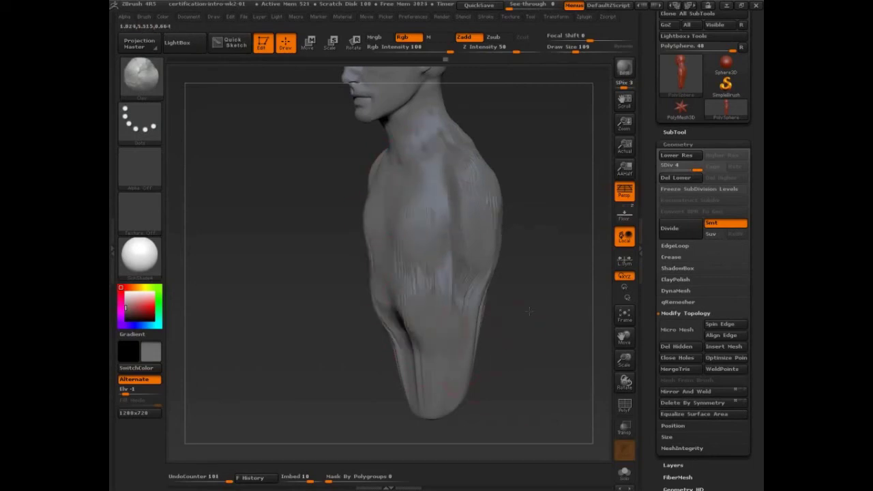
Fill the remaining grooves on the abdomen and waist with the Clay brush at size 109
{"action": "left_click_drag", "start_coordinate": [527, 308], "coordinate": [466, 288]}
{"action": "left_click_drag", "start_coordinate": [390, 244], "coordinate": [395, 295]}
{"action": "left_click_drag", "start_coordinate": [401, 297], "coordinate": [391, 277]}
{"action": "mouse_move", "coordinate": [525, 304]}
{"action": "left_mouse_down"}
{"action": "mouse_move", "coordinate": [517, 289]}
{"action": "mouse_move", "coordinate": [509, 337]}
{"action": "mouse_move", "coordinate": [535, 327]}
{"action": "left_mouse_up"}
{"action": "left_click_drag", "start_coordinate": [346, 316], "coordinate": [348, 294]}
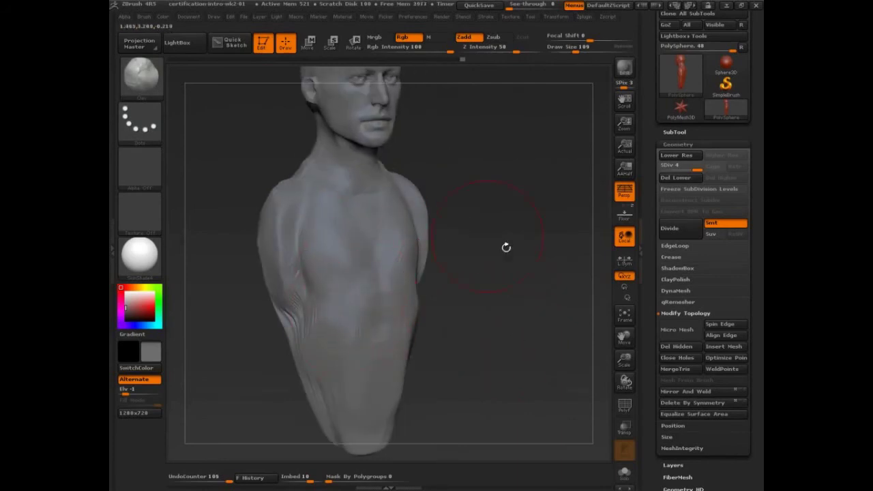
Mark head-length proportions over the front view with freehand lines from crown to chin and chin to chest, and annotate the abdomen
{"action": "mouse_move", "coordinate": [506, 248]}
{"action": "left_mouse_down"}
{"action": "mouse_move", "coordinate": [495, 295]}
{"action": "mouse_move", "coordinate": [516, 247]}
{"action": "left_mouse_up"}
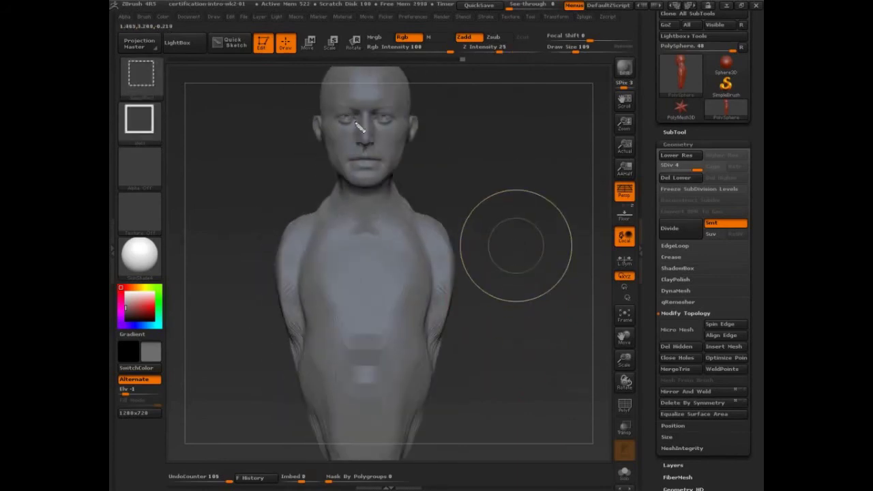
{"action": "mouse_move", "coordinate": [365, 44]}
{"action": "left_mouse_down"}
{"action": "mouse_move", "coordinate": [364, 195]}
{"action": "mouse_move", "coordinate": [375, 216]}
{"action": "mouse_move", "coordinate": [336, 306]}
{"action": "mouse_move", "coordinate": [432, 304]}
{"action": "left_mouse_up"}
{"action": "left_click_drag", "start_coordinate": [325, 304], "coordinate": [312, 301]}
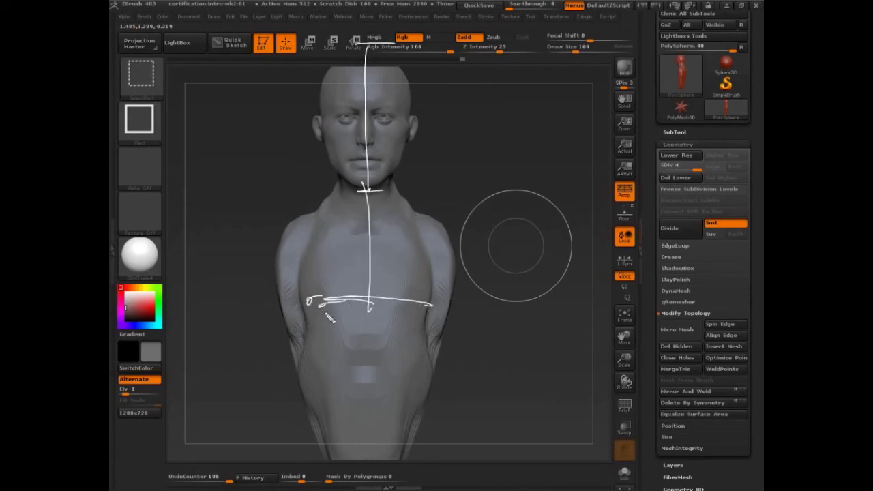
{"action": "mouse_move", "coordinate": [345, 350]}
{"action": "left_mouse_down"}
{"action": "mouse_move", "coordinate": [318, 361]}
{"action": "mouse_move", "coordinate": [356, 367]}
{"action": "left_mouse_up"}
{"action": "left_click_drag", "start_coordinate": [301, 349], "coordinate": [307, 394]}
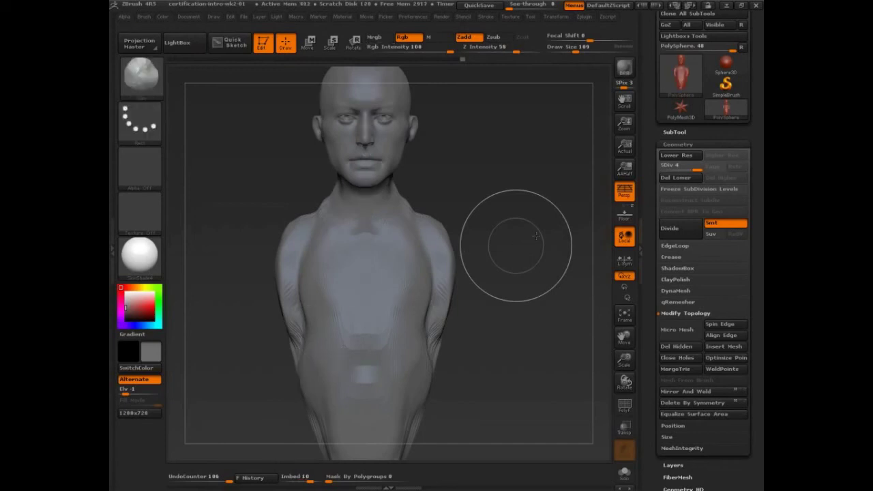
Widen the shoulders and chest with the Move brush at size 155 and smooth the chest
{"action": "mouse_move", "coordinate": [511, 241]}
{"action": "left_mouse_down"}
{"action": "mouse_move", "coordinate": [469, 247]}
{"action": "mouse_move", "coordinate": [478, 249]}
{"action": "left_mouse_up"}
{"action": "key", "text": "b"}
{"action": "key", "text": "m"}
{"action": "key", "text": "v"}
{"action": "left_click_drag", "start_coordinate": [465, 296], "coordinate": [508, 311]}
{"action": "key", "text": "s"}
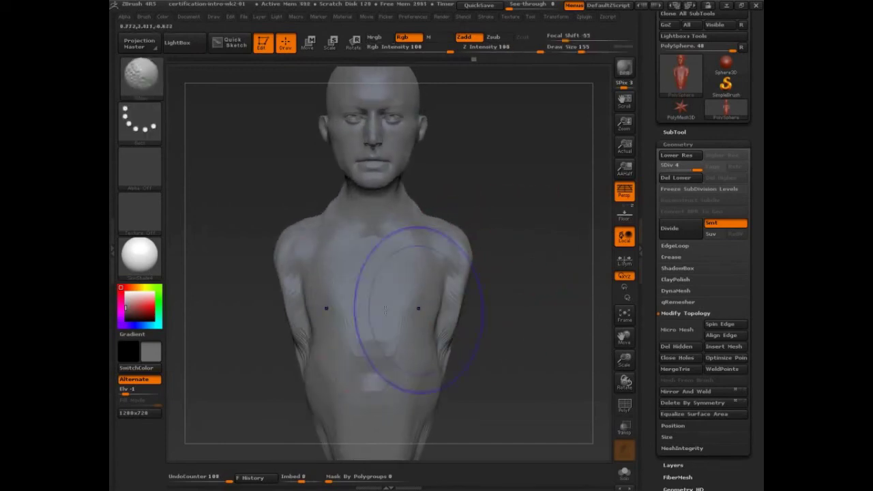
{"action": "left_click_drag", "start_coordinate": [419, 308], "coordinate": [441, 310]}
{"action": "left_click_drag", "start_coordinate": [283, 242], "coordinate": [253, 236]}
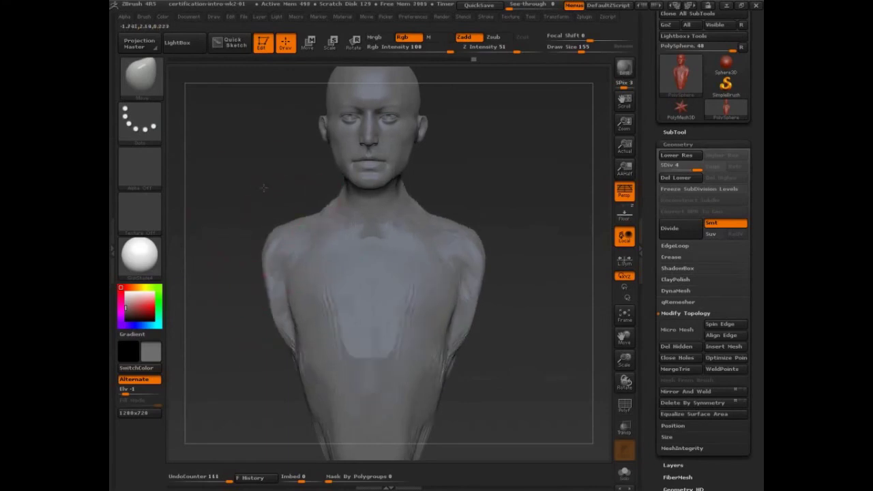
Sculpt the side of the neck below the ear and jaw with the Clay brush at size 47
{"action": "left_click_drag", "start_coordinate": [264, 187], "coordinate": [416, 202]}
{"action": "key", "text": "b"}
{"action": "key", "text": "c"}
{"action": "key", "text": "l"}
{"action": "key", "text": "s"}
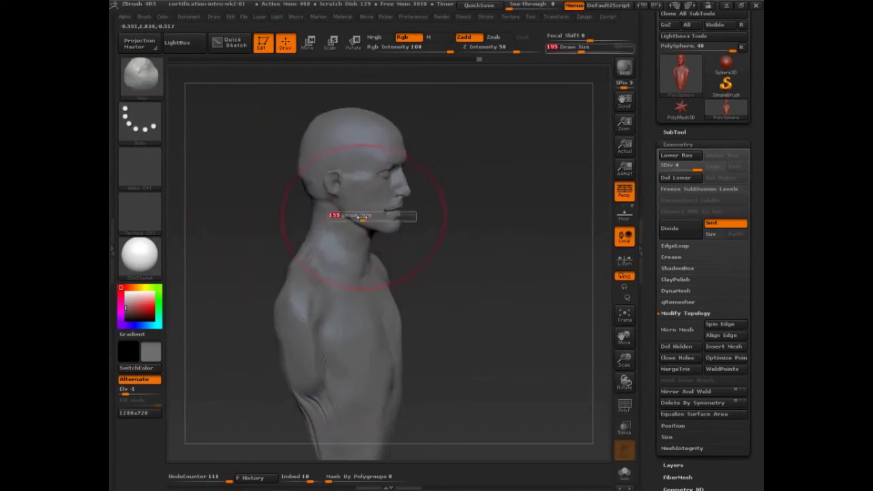
{"action": "left_click_drag", "start_coordinate": [365, 216], "coordinate": [349, 217]}
{"action": "left_click_drag", "start_coordinate": [425, 230], "coordinate": [417, 217]}
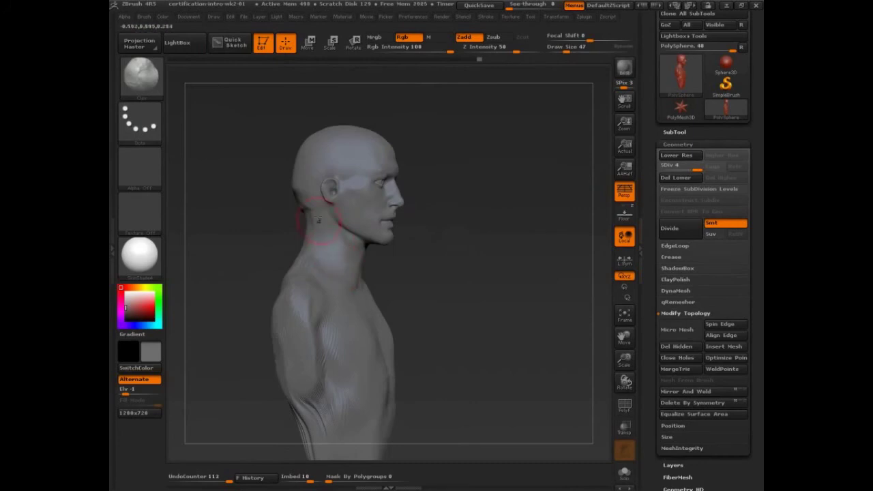
Define the neck muscle running from behind the ear down to the collarbone with the Clay brush at size 50
{"action": "key", "text": "s"}
{"action": "left_click_drag", "start_coordinate": [334, 248], "coordinate": [322, 248]}
{"action": "mouse_move", "coordinate": [386, 288]}
{"action": "left_mouse_down"}
{"action": "mouse_move", "coordinate": [334, 249]}
{"action": "mouse_move", "coordinate": [342, 248]}
{"action": "left_mouse_up"}
{"action": "key", "text": "s"}
{"action": "mouse_move", "coordinate": [289, 228]}
{"action": "left_mouse_down"}
{"action": "mouse_move", "coordinate": [315, 213]}
{"action": "mouse_move", "coordinate": [337, 259]}
{"action": "left_mouse_up"}
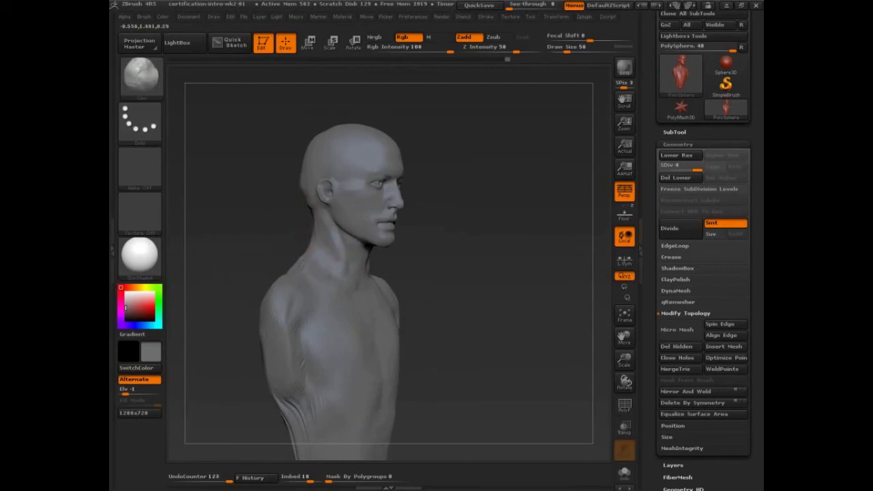
{"action": "left_click_drag", "start_coordinate": [464, 264], "coordinate": [438, 262]}
{"action": "left_click_drag", "start_coordinate": [335, 244], "coordinate": [340, 261]}
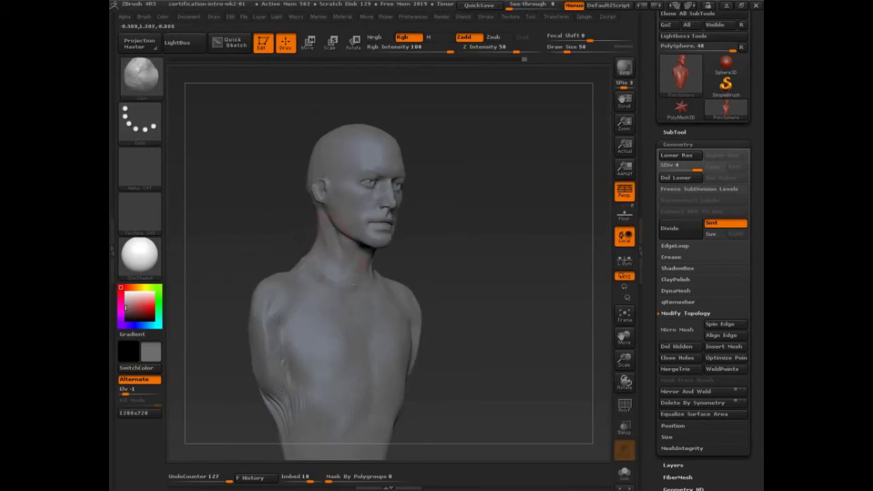
Refine the base of the neck around the collarbones with the Clay brush at size 32
{"action": "left_click_drag", "start_coordinate": [465, 265], "coordinate": [417, 264]}
{"action": "key", "text": "s"}
{"action": "left_click_drag", "start_coordinate": [415, 271], "coordinate": [405, 271]}
{"action": "left_click_drag", "start_coordinate": [430, 277], "coordinate": [364, 275]}
{"action": "left_click_drag", "start_coordinate": [452, 267], "coordinate": [409, 262]}
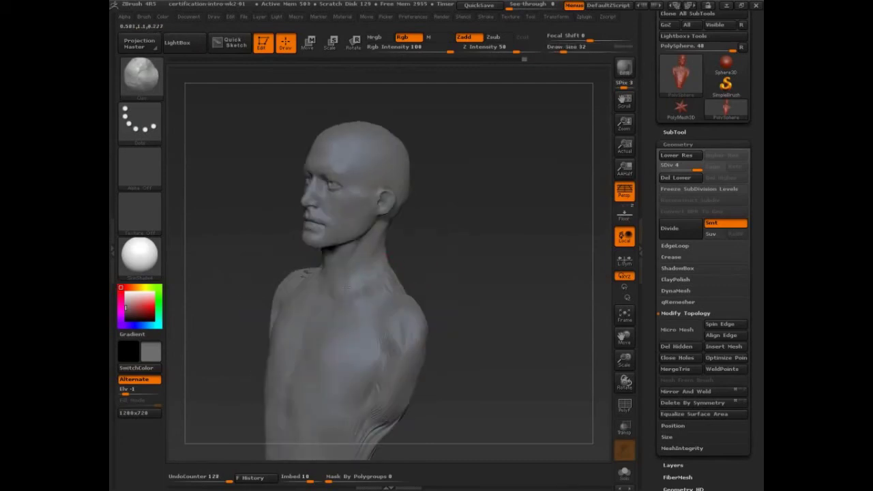
Build up the side and back of the neck toward the shoulders with the Clay brush at size 65
{"action": "left_click_drag", "start_coordinate": [356, 279], "coordinate": [366, 260]}
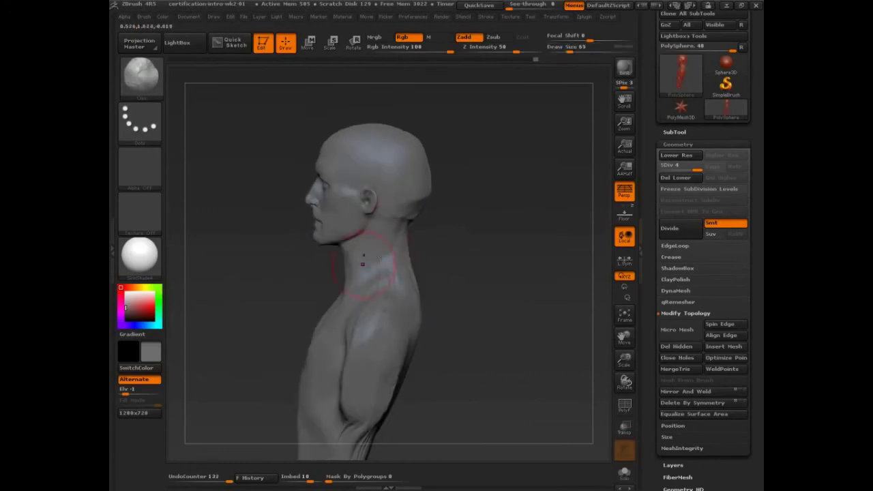
{"action": "left_click_drag", "start_coordinate": [464, 264], "coordinate": [423, 262]}
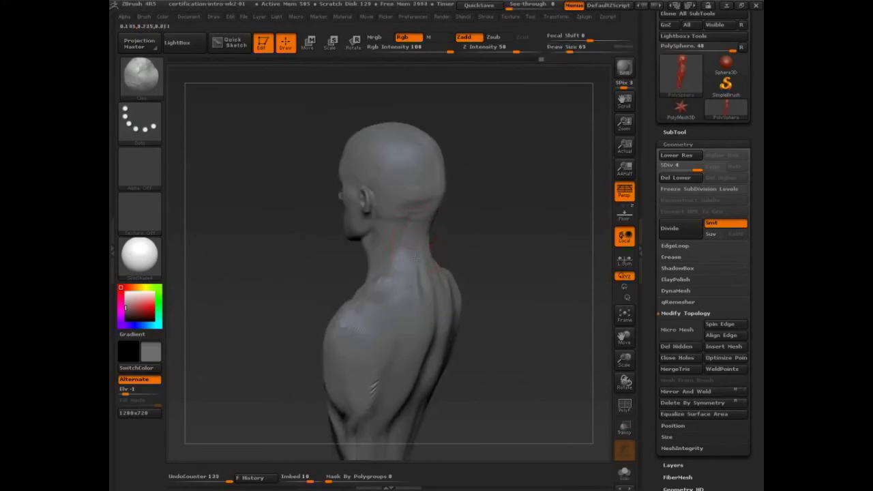
{"action": "left_click_drag", "start_coordinate": [493, 262], "coordinate": [403, 273]}
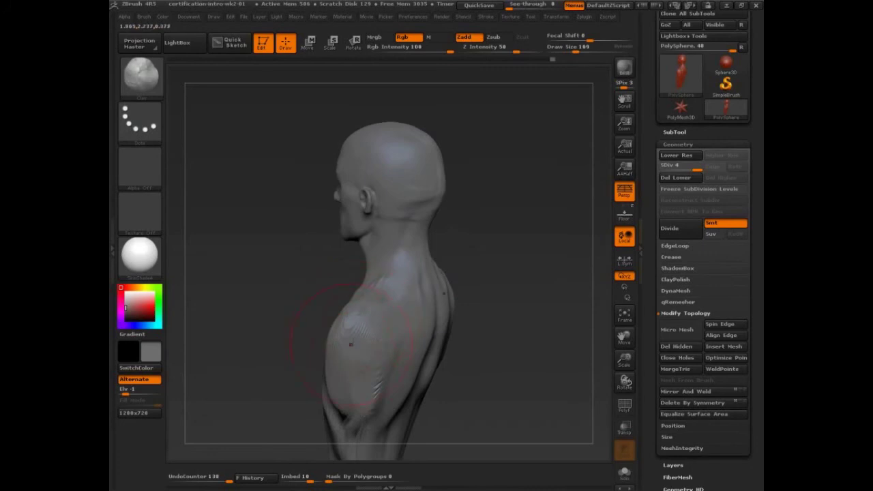
Build up the shoulder with the Clay brush and display the wireframe briefly to examine the stretched polygons of the neck and torso
{"action": "left_click_drag", "start_coordinate": [353, 339], "coordinate": [352, 358]}
{"action": "key", "text": "shift+f"}
{"action": "mouse_move", "coordinate": [488, 356]}
{"action": "left_mouse_down"}
{"action": "mouse_move", "coordinate": [536, 363]}
{"action": "mouse_move", "coordinate": [522, 367]}
{"action": "left_mouse_up"}
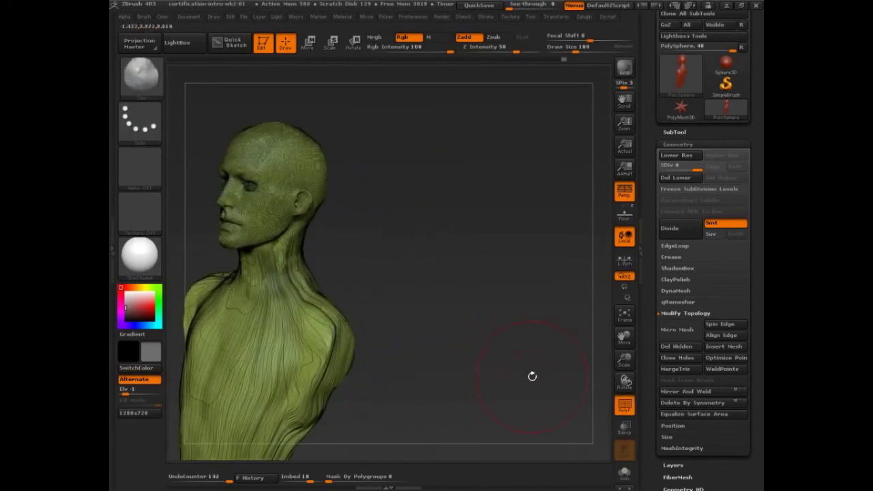
{"action": "key", "text": "shift+f"}
Reduce the Clay brush size and sculpt the base of the neck and upper chest around the collarbones
{"action": "mouse_move", "coordinate": [532, 376]}
{"action": "left_mouse_down"}
{"action": "mouse_move", "coordinate": [470, 376]}
{"action": "mouse_move", "coordinate": [564, 270]}
{"action": "left_mouse_up"}
{"action": "mouse_move", "coordinate": [488, 312]}
{"action": "left_mouse_down"}
{"action": "mouse_move", "coordinate": [410, 298]}
{"action": "mouse_move", "coordinate": [430, 298]}
{"action": "left_mouse_up"}
{"action": "key", "text": "s"}
{"action": "key", "text": "s"}
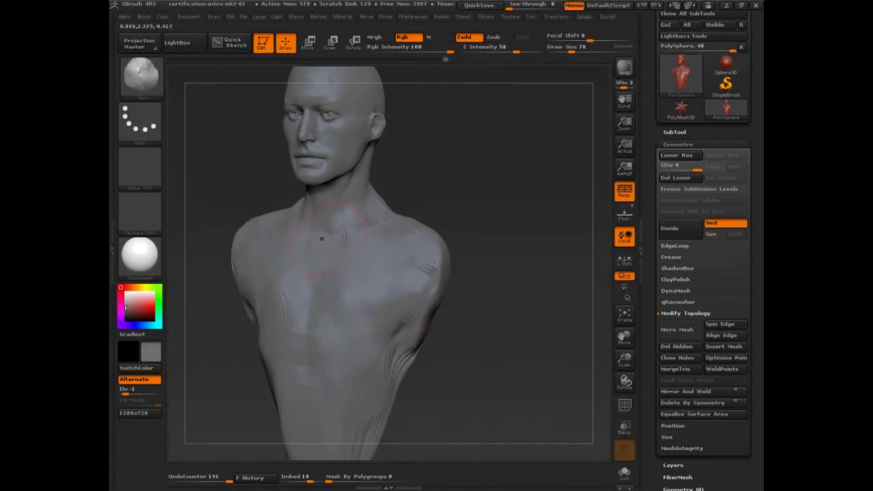
Build up the upper back from the base of the neck across the shoulder blade with the Clay brush
{"action": "mouse_move", "coordinate": [497, 231]}
{"action": "left_mouse_down"}
{"action": "mouse_move", "coordinate": [450, 227]}
{"action": "mouse_move", "coordinate": [491, 235]}
{"action": "left_mouse_up"}
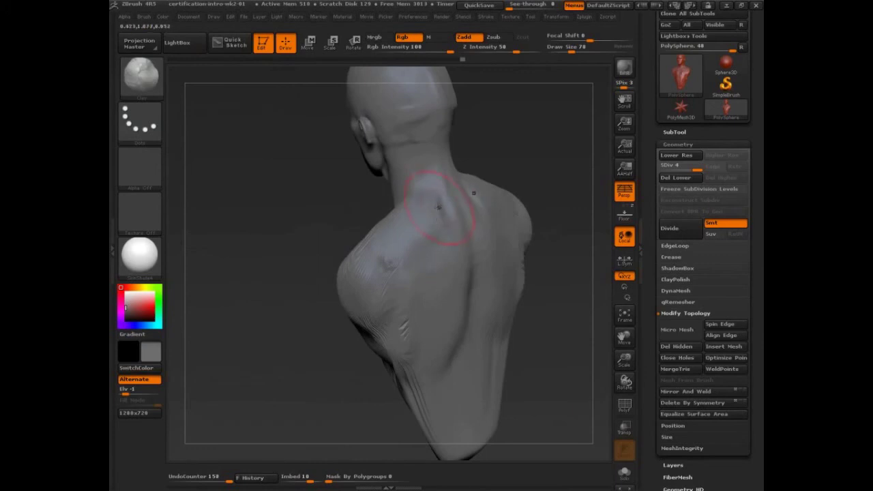
{"action": "mouse_move", "coordinate": [431, 176]}
{"action": "left_mouse_down"}
{"action": "mouse_move", "coordinate": [451, 206]}
{"action": "mouse_move", "coordinate": [477, 214]}
{"action": "mouse_move", "coordinate": [440, 192]}
{"action": "left_mouse_up"}
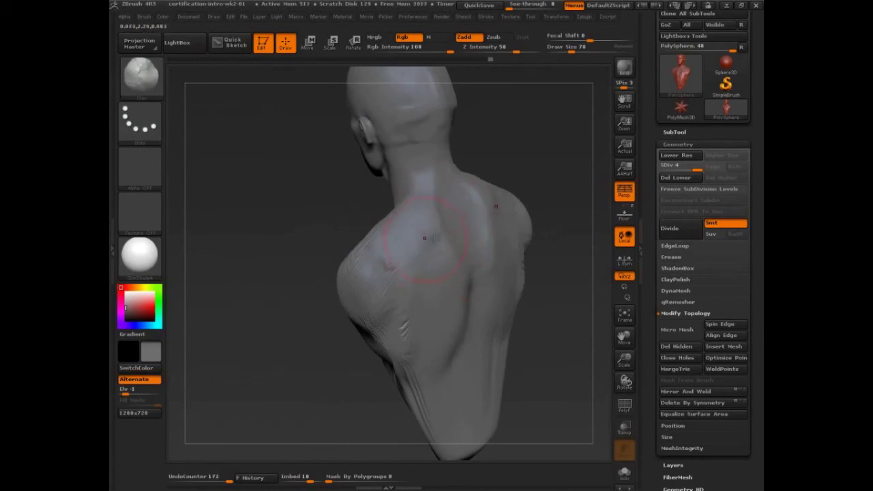
{"action": "left_click_drag", "start_coordinate": [380, 267], "coordinate": [374, 255]}
{"action": "left_click_drag", "start_coordinate": [379, 256], "coordinate": [402, 259]}
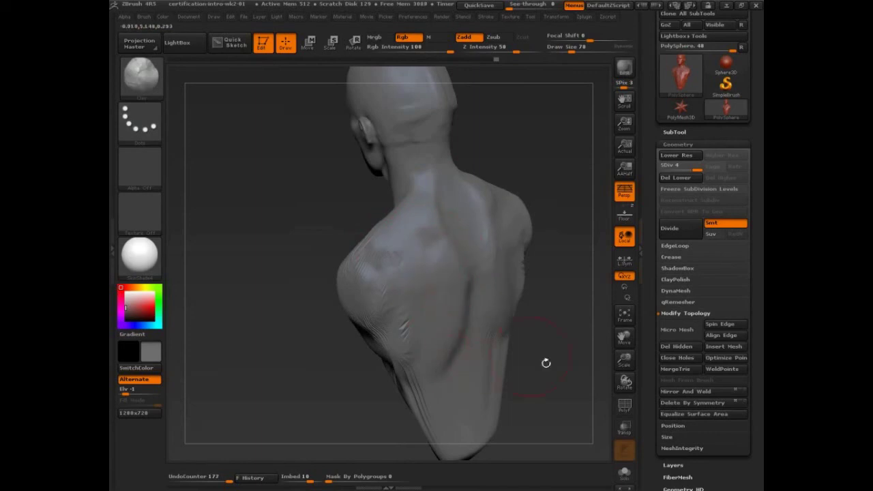
Sculpt the lower edge of the chest and the ribcage down to the side of the torso with the Clay brush
{"action": "left_click_drag", "start_coordinate": [546, 363], "coordinate": [445, 278]}
{"action": "left_click_drag", "start_coordinate": [294, 355], "coordinate": [400, 334]}
{"action": "left_click_drag", "start_coordinate": [309, 325], "coordinate": [327, 246]}
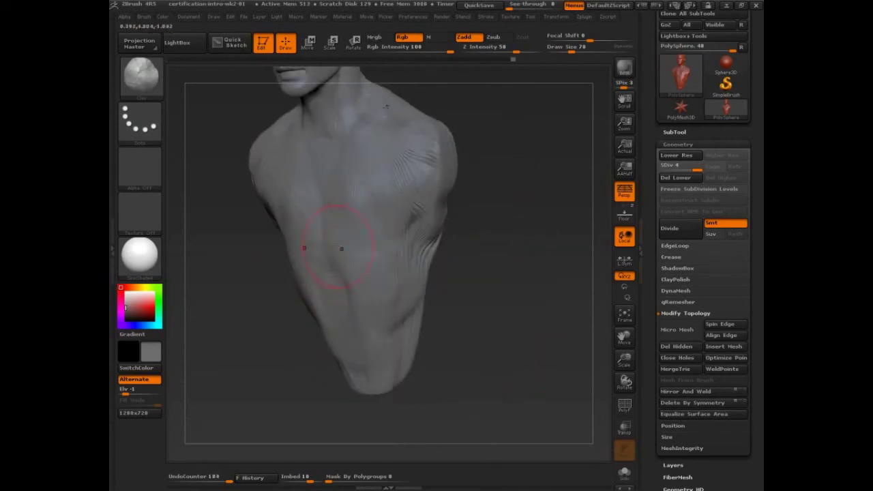
{"action": "mouse_move", "coordinate": [350, 303]}
{"action": "left_mouse_down"}
{"action": "mouse_move", "coordinate": [367, 319]}
{"action": "mouse_move", "coordinate": [403, 313]}
{"action": "mouse_move", "coordinate": [409, 247]}
{"action": "left_mouse_up"}
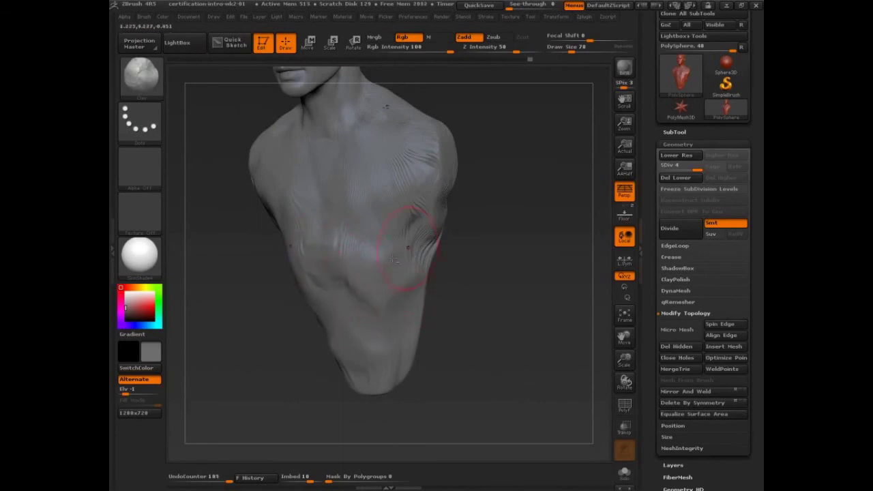
{"action": "mouse_move", "coordinate": [475, 283]}
{"action": "left_mouse_down"}
{"action": "mouse_move", "coordinate": [523, 288]}
{"action": "mouse_move", "coordinate": [455, 307]}
{"action": "mouse_move", "coordinate": [507, 307]}
{"action": "mouse_move", "coordinate": [485, 268]}
{"action": "mouse_move", "coordinate": [543, 275]}
{"action": "left_mouse_up"}
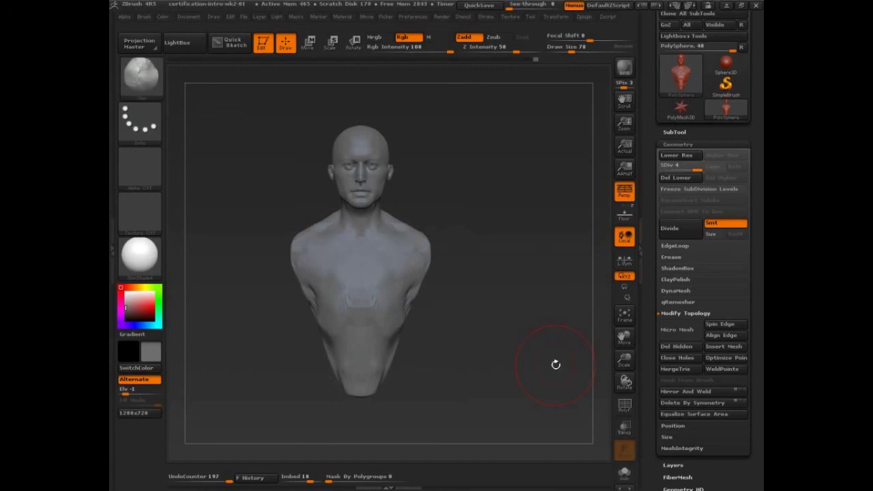
Examine the stretched polygons on the torso in wireframe and mark their direction with temporary vertical lines drawn over the chest
{"action": "mouse_move", "coordinate": [530, 359]}
{"action": "left_mouse_down"}
{"action": "mouse_move", "coordinate": [509, 357]}
{"action": "mouse_move", "coordinate": [561, 382]}
{"action": "mouse_move", "coordinate": [540, 396]}
{"action": "left_mouse_up"}
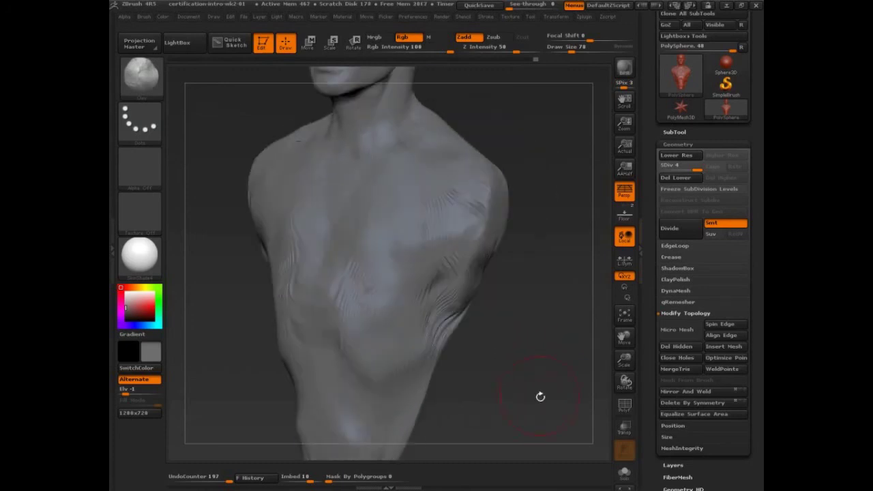
{"action": "key", "text": "shift+f"}
{"action": "key", "text": "shift+f"}
{"action": "key", "text": "s"}
{"action": "left_click_drag", "start_coordinate": [411, 266], "coordinate": [399, 266]}
{"action": "left_click_drag", "start_coordinate": [497, 304], "coordinate": [505, 311]}
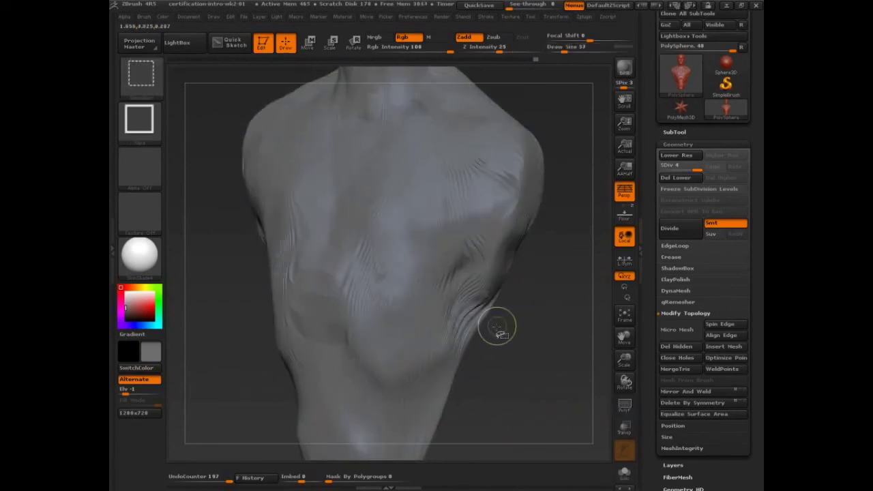
{"action": "key", "text": "ctrl+shift+d"}
{"action": "mouse_move", "coordinate": [406, 154]}
{"action": "left_mouse_down"}
{"action": "mouse_move", "coordinate": [424, 249]}
{"action": "mouse_move", "coordinate": [435, 259]}
{"action": "left_mouse_up"}
{"action": "mouse_move", "coordinate": [435, 159]}
{"action": "left_mouse_down"}
{"action": "mouse_move", "coordinate": [446, 267]}
{"action": "mouse_move", "coordinate": [458, 275]}
{"action": "left_mouse_up"}
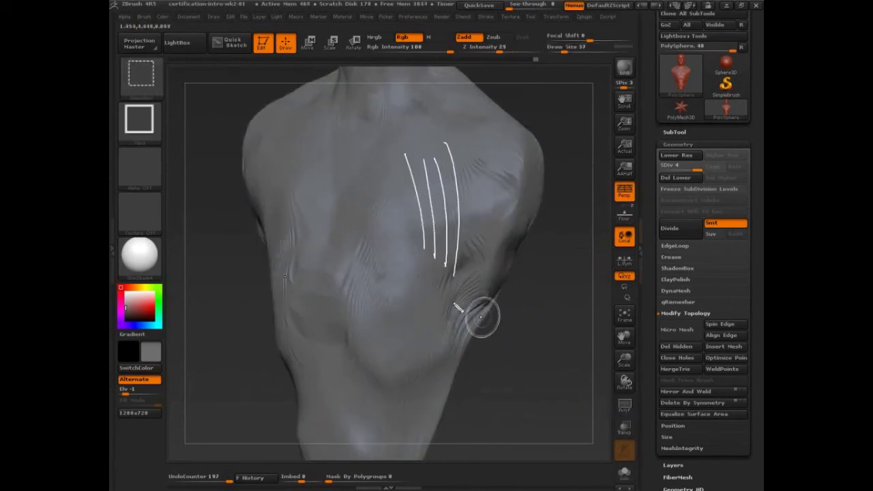
{"action": "key", "text": "Escape"}
Enlarge the Clay brush, add volume across the chest muscle and smooth the strokes toward the sternum
{"action": "key", "text": "s"}
{"action": "mouse_move", "coordinate": [427, 234]}
{"action": "left_mouse_down"}
{"action": "mouse_move", "coordinate": [436, 237]}
{"action": "mouse_move", "coordinate": [399, 234]}
{"action": "left_mouse_up"}
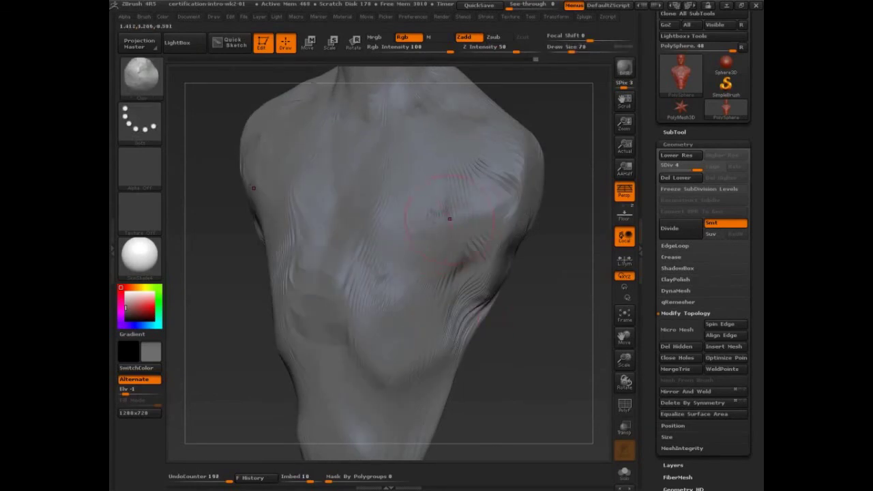
{"action": "mouse_move", "coordinate": [448, 217]}
{"action": "left_mouse_down"}
{"action": "mouse_move", "coordinate": [389, 232]}
{"action": "mouse_move", "coordinate": [368, 224]}
{"action": "left_mouse_up"}
{"action": "mouse_move", "coordinate": [456, 188]}
{"action": "left_mouse_down", "text": "shift"}
{"action": "mouse_move", "coordinate": [444, 208]}
{"action": "mouse_move", "coordinate": [392, 222]}
{"action": "mouse_move", "coordinate": [379, 260]}
{"action": "left_mouse_up", "text": "shift"}
Shape the area below the chest muscle and along the side ribs with progressively smaller Clay brush sizes
{"action": "key", "text": "s"}
{"action": "left_click_drag", "start_coordinate": [460, 252], "coordinate": [466, 268]}
{"action": "key", "text": "s"}
{"action": "left_click", "coordinate": [476, 260]}
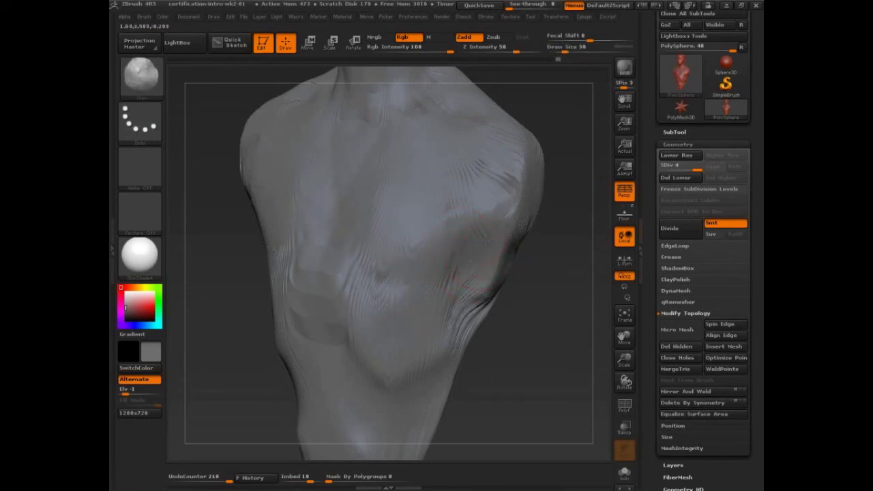
{"action": "key", "text": "s"}
{"action": "left_click", "coordinate": [428, 298]}
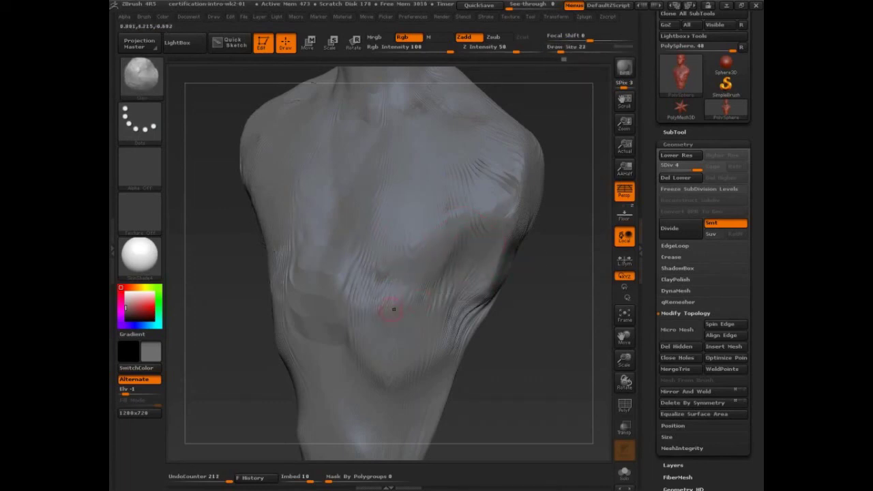
Sculpt the center of the ribcage, the lower ribs and the upper abdomen with the Clay brush at size 65
{"action": "key", "text": "s"}
{"action": "left_click", "coordinate": [355, 298]}
{"action": "mouse_move", "coordinate": [362, 261]}
{"action": "left_mouse_down"}
{"action": "mouse_move", "coordinate": [343, 268]}
{"action": "mouse_move", "coordinate": [375, 300]}
{"action": "left_mouse_up"}
{"action": "left_click_drag", "start_coordinate": [391, 342], "coordinate": [383, 373]}
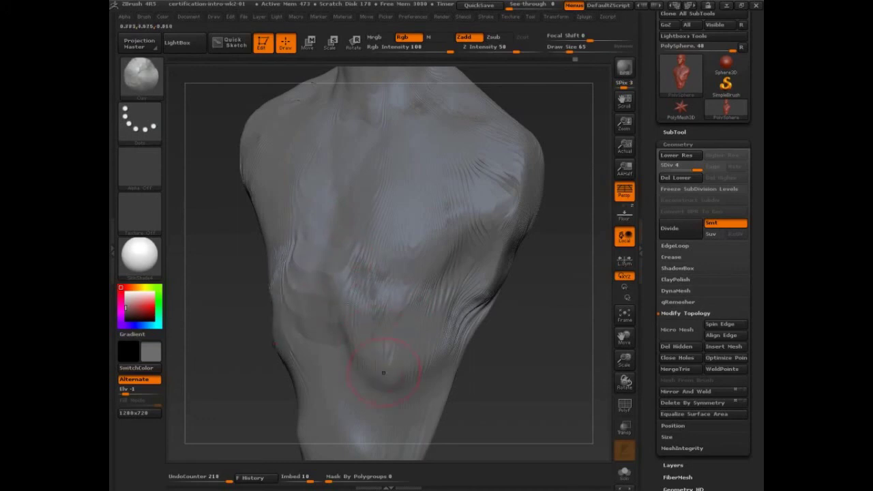
{"action": "left_click_drag", "start_coordinate": [323, 326], "coordinate": [302, 287]}
{"action": "left_click_drag", "start_coordinate": [298, 277], "coordinate": [319, 305]}
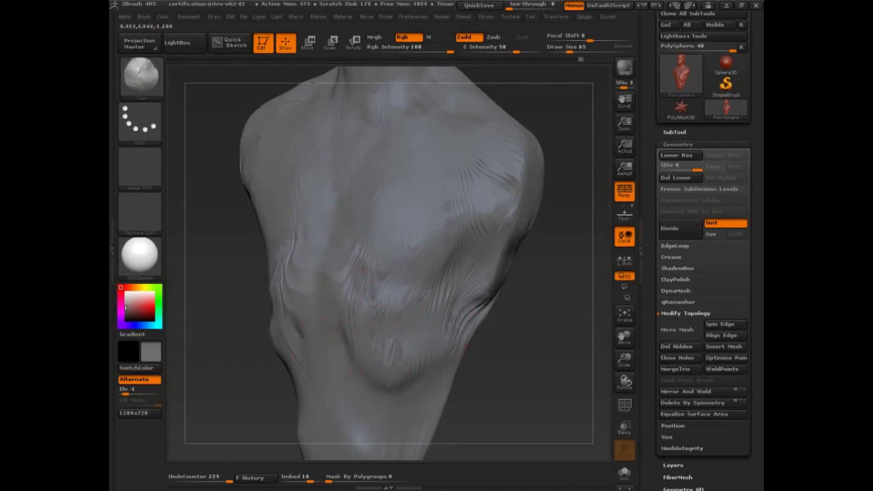
{"action": "left_click_drag", "start_coordinate": [546, 273], "coordinate": [520, 300]}
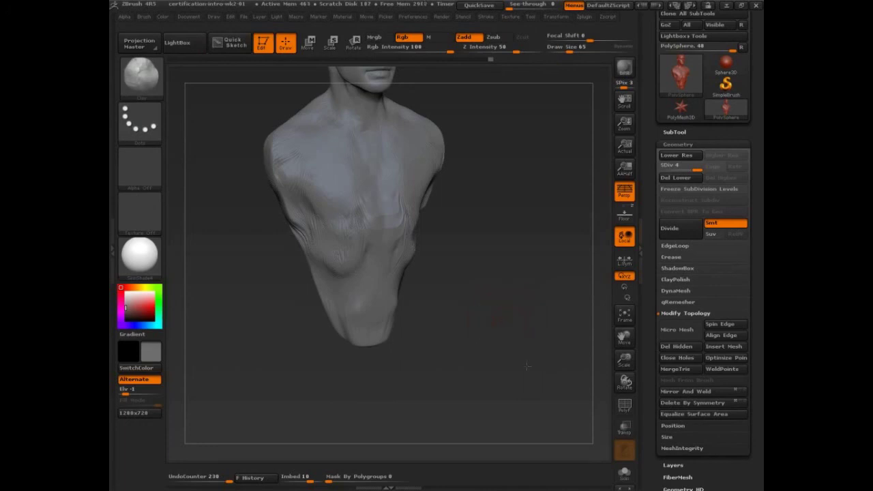
{"action": "mouse_move", "coordinate": [509, 321]}
{"action": "left_mouse_down"}
{"action": "mouse_move", "coordinate": [518, 380]}
{"action": "mouse_move", "coordinate": [526, 382]}
{"action": "mouse_move", "coordinate": [540, 367]}
{"action": "mouse_move", "coordinate": [433, 223]}
{"action": "left_mouse_up"}
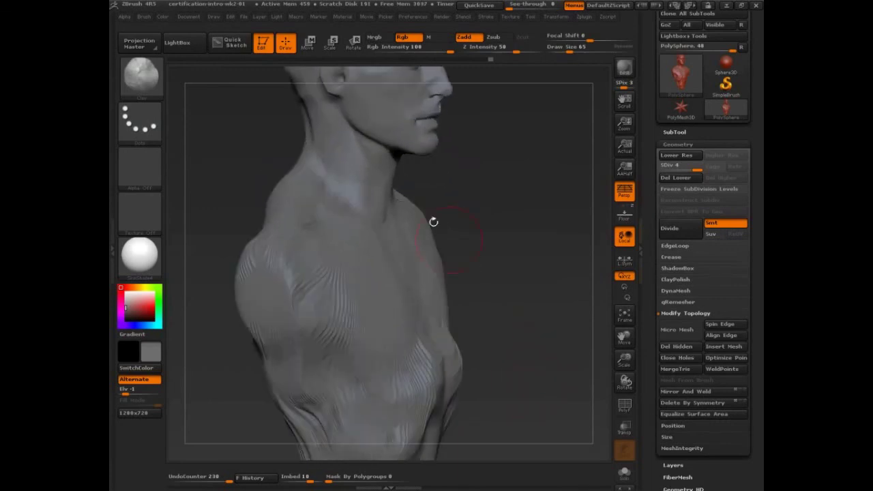